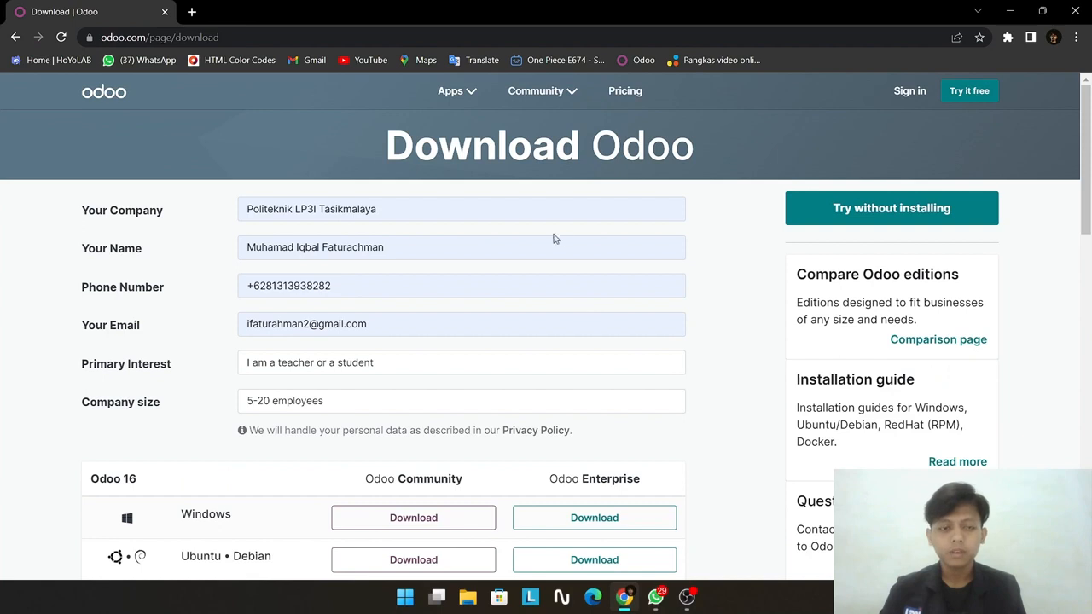
Step: Set Primary Interest to 'I am a teacher or a student' and company size to 5-20 employees
{"action": "left_click", "coordinate": [539, 90]}
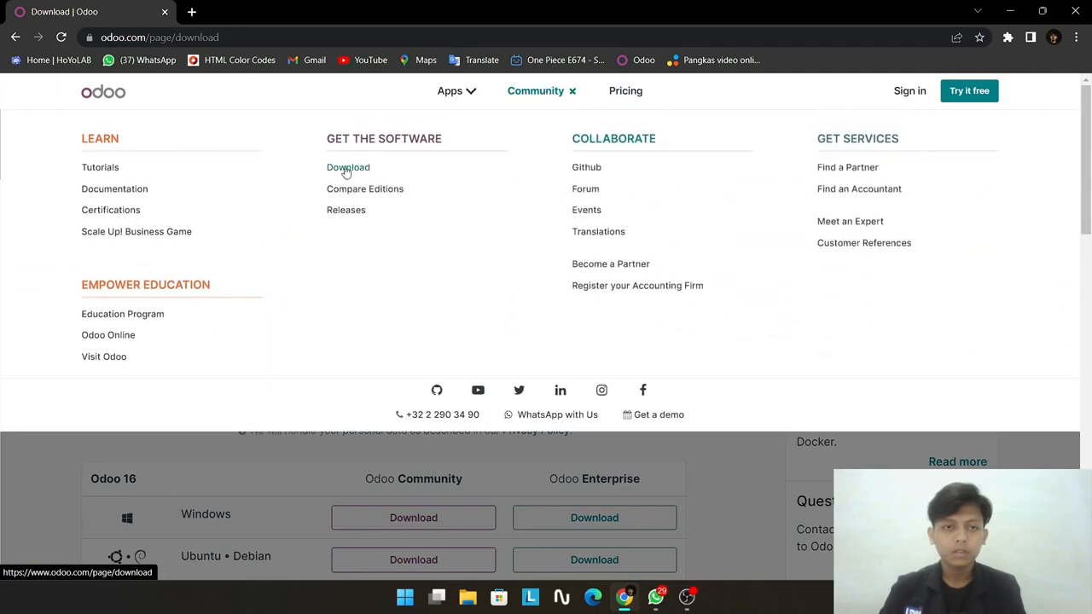
{"action": "left_click", "coordinate": [572, 90]}
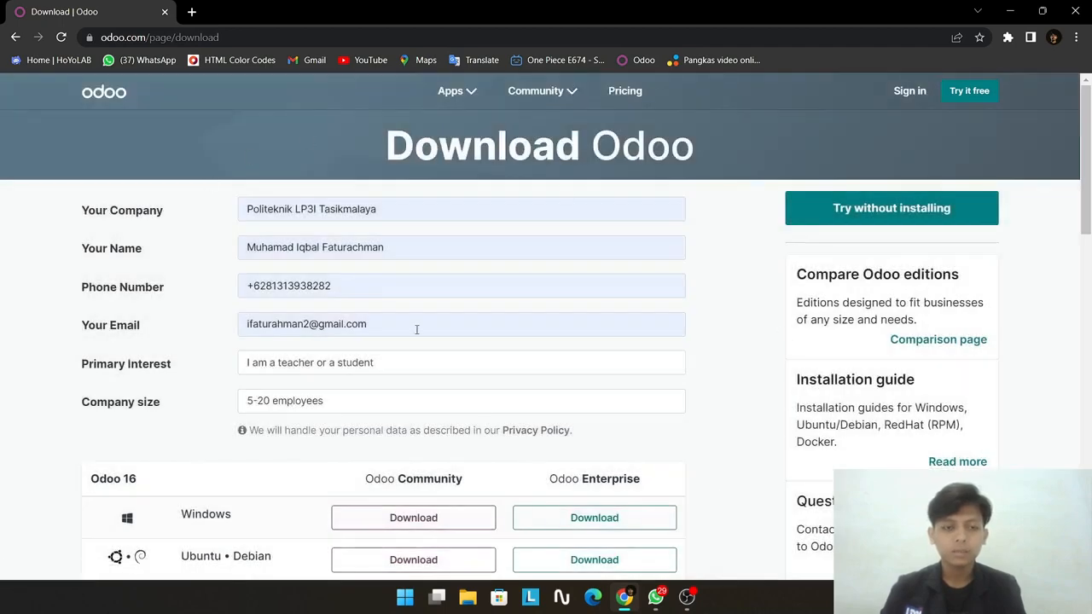
{"action": "scroll", "coordinate": [416, 329], "scroll_direction": "down", "scroll_amount": 2}
{"action": "scroll", "coordinate": [414, 326], "scroll_direction": "up", "scroll_amount": 2}
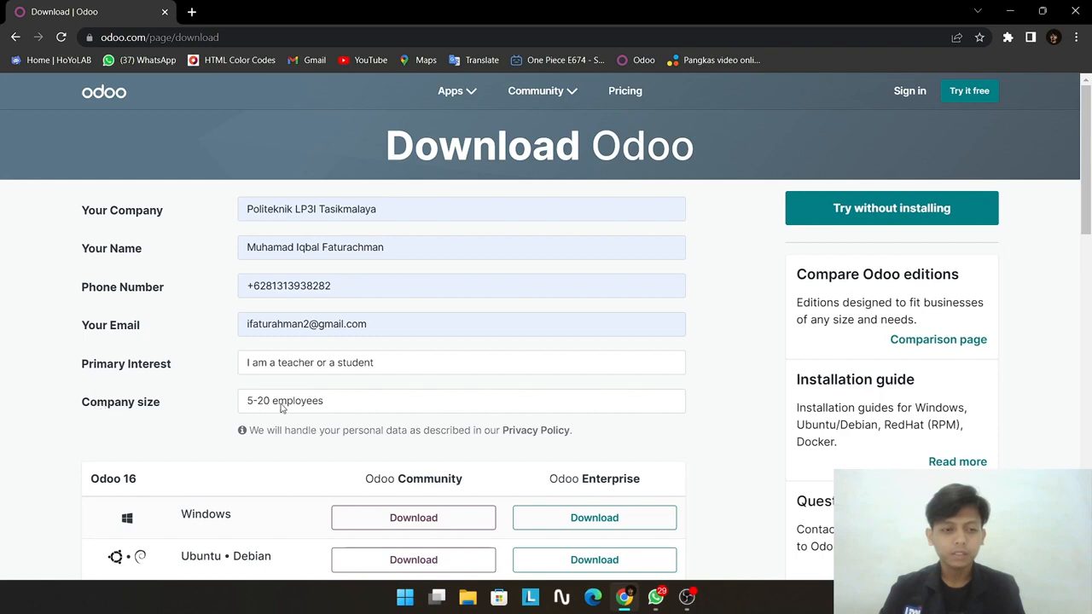
{"action": "left_click", "coordinate": [378, 365]}
{"action": "left_click", "coordinate": [378, 365]}
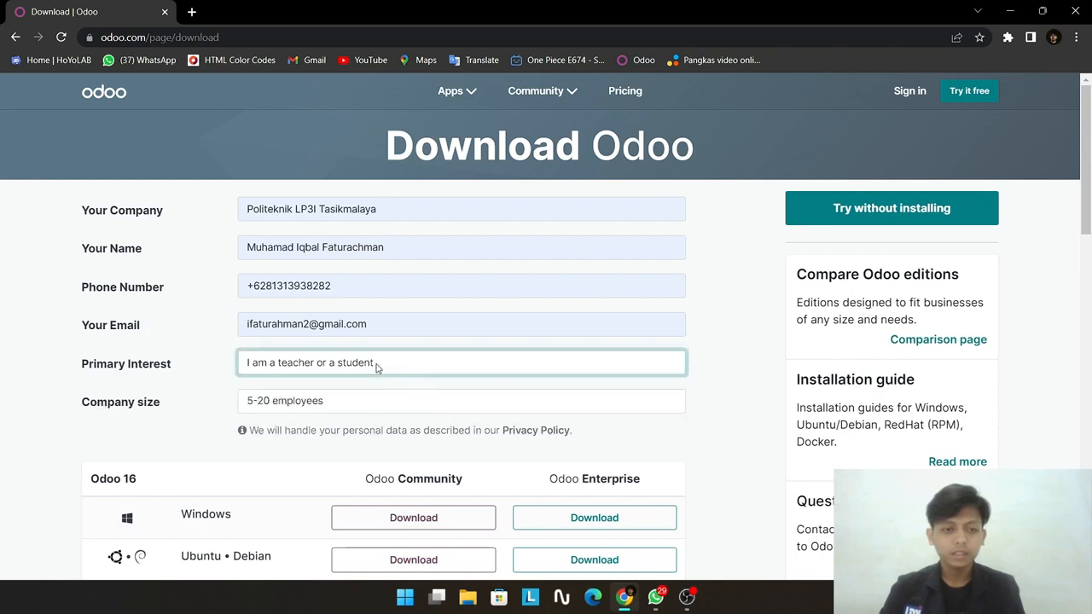
{"action": "left_click", "coordinate": [377, 365]}
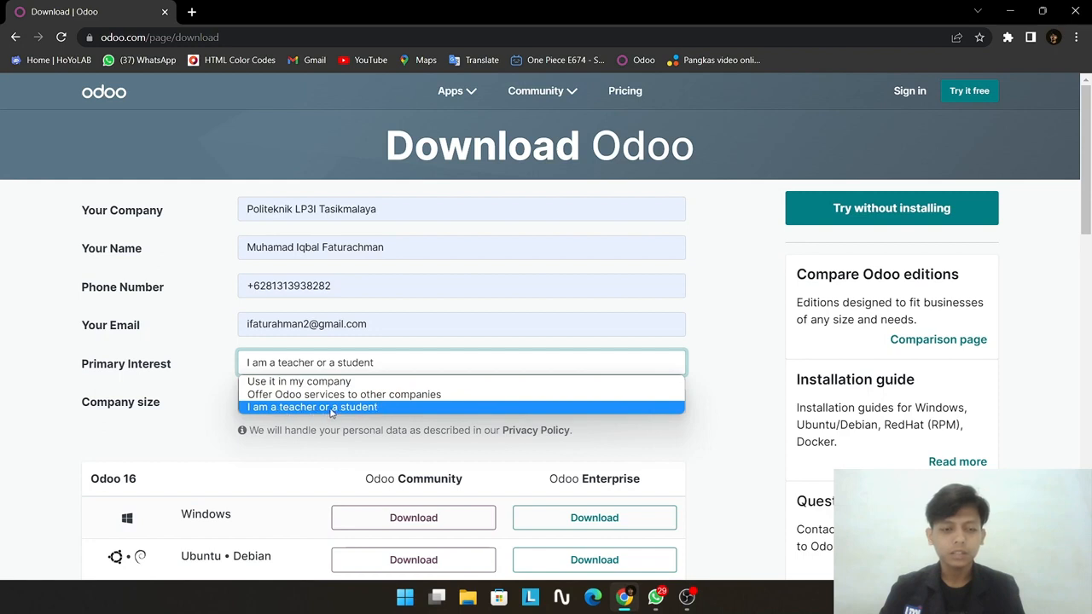
{"action": "left_click", "coordinate": [371, 366]}
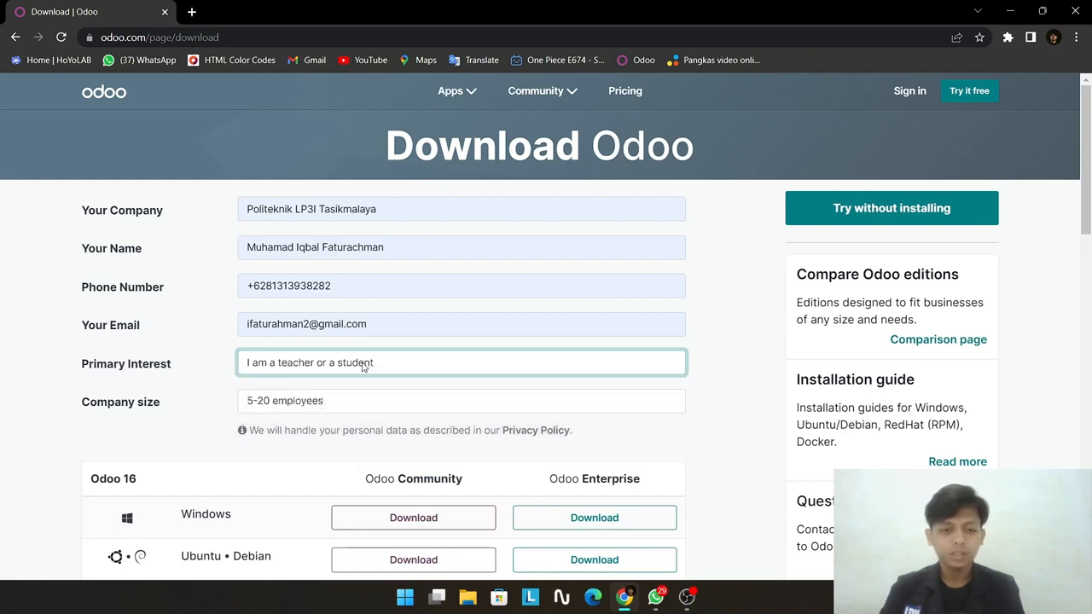
{"action": "left_click", "coordinate": [286, 405]}
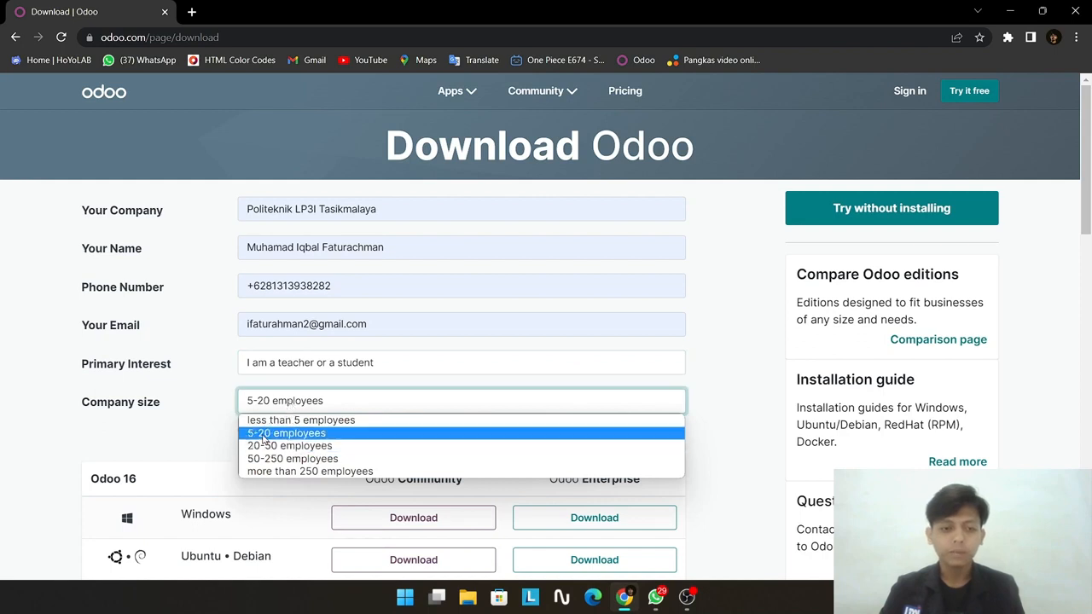
{"action": "left_click", "coordinate": [282, 433]}
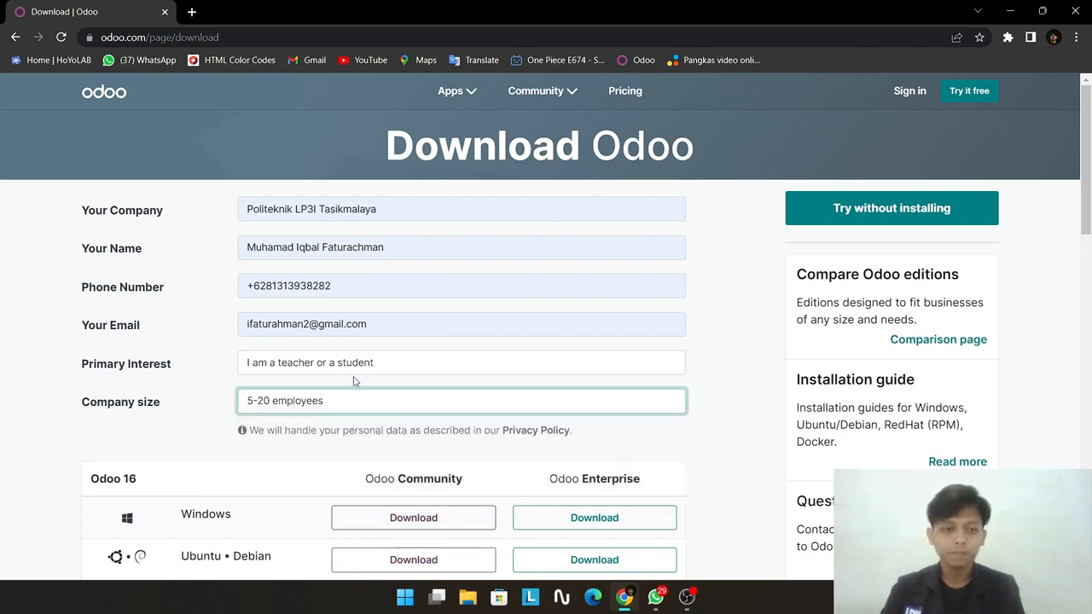
Step: Download the Odoo 14 Community installer for Windows
{"action": "scroll", "coordinate": [340, 427], "scroll_direction": "down", "scroll_amount": 3}
{"action": "scroll", "coordinate": [324, 409], "scroll_direction": "down", "scroll_amount": 8}
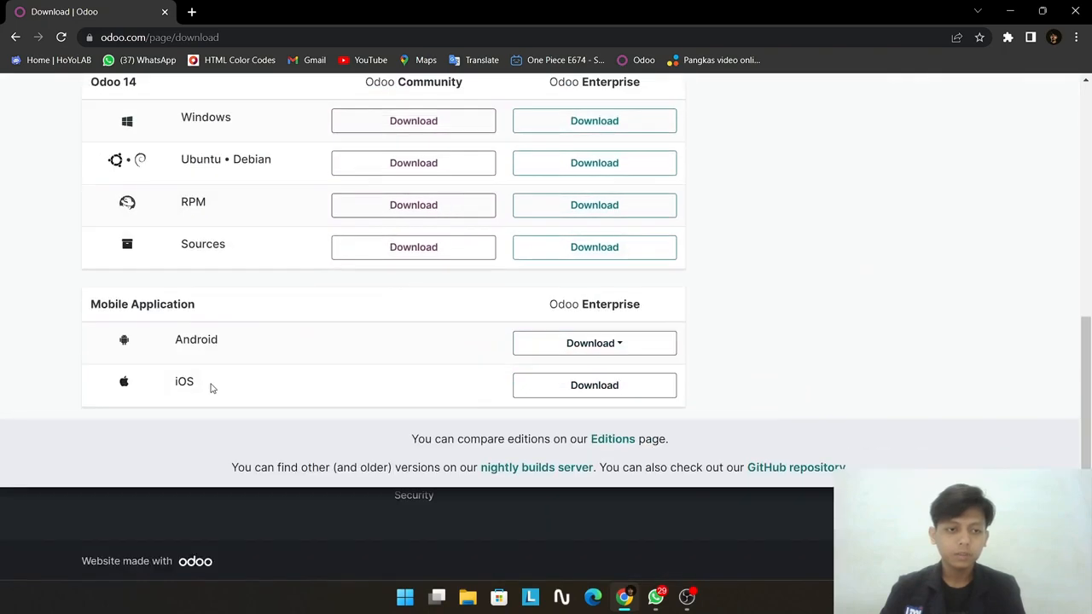
{"action": "scroll", "coordinate": [244, 375], "scroll_direction": "up", "scroll_amount": 2}
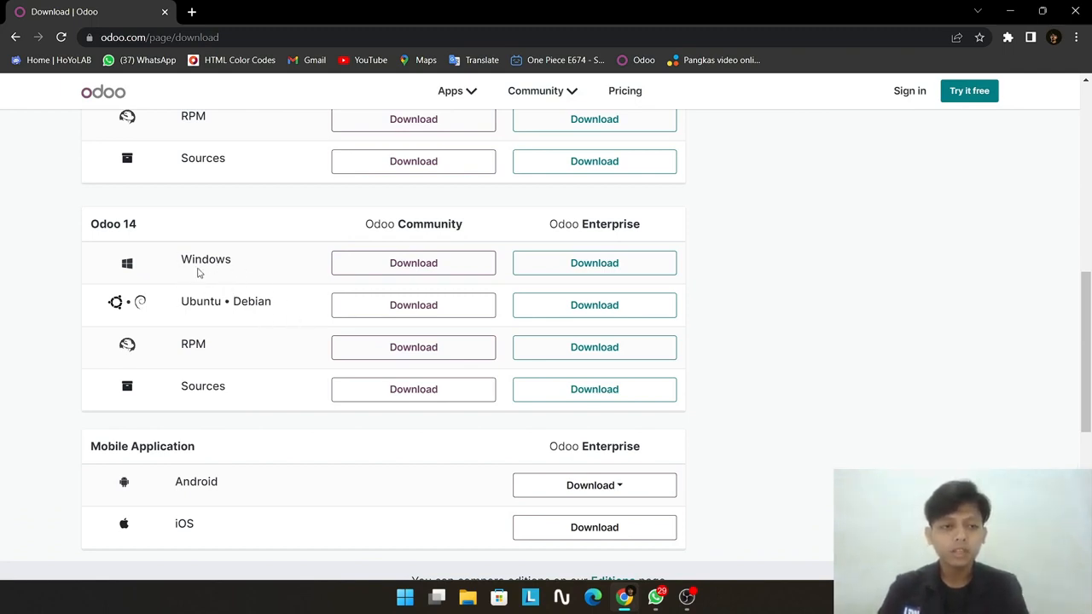
{"action": "left_click", "coordinate": [395, 273]}
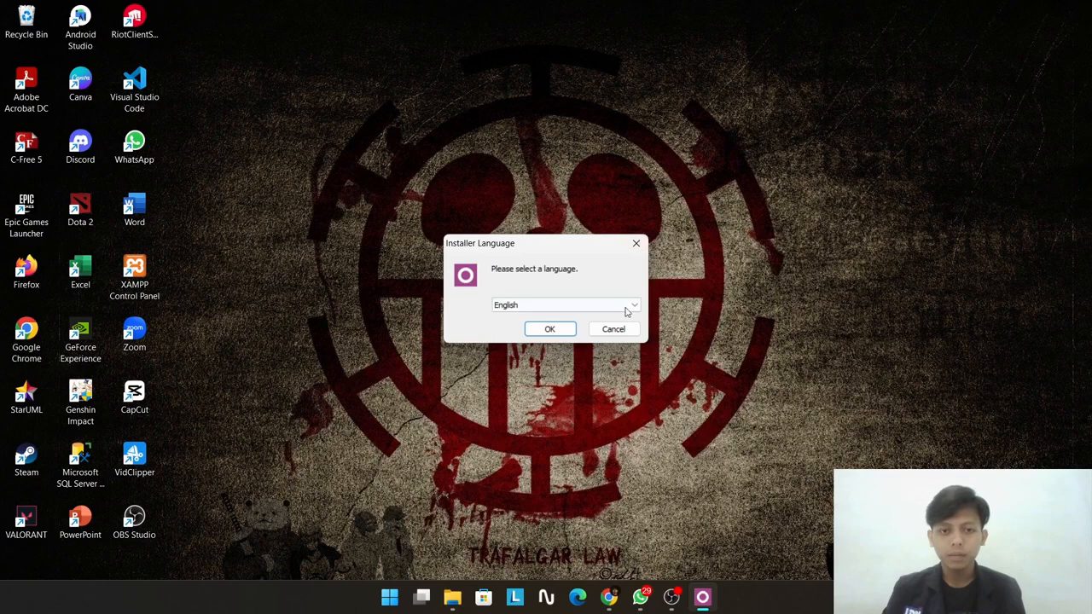
Step: Choose English as the installer language and accept the licence agreement
{"action": "left_click", "coordinate": [550, 312]}
{"action": "left_click", "coordinate": [548, 314]}
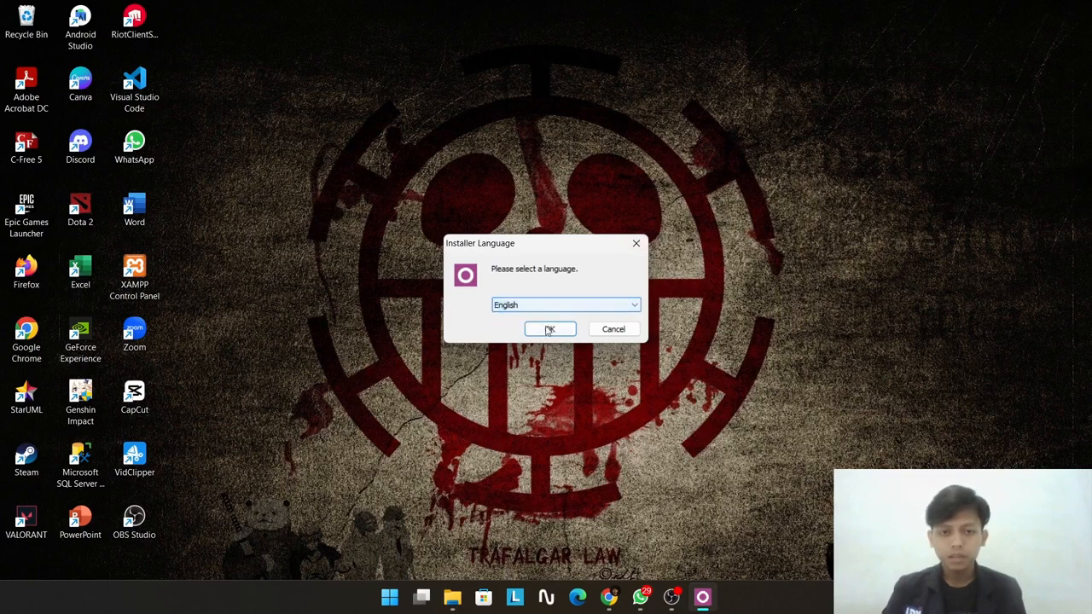
{"action": "left_click", "coordinate": [548, 330]}
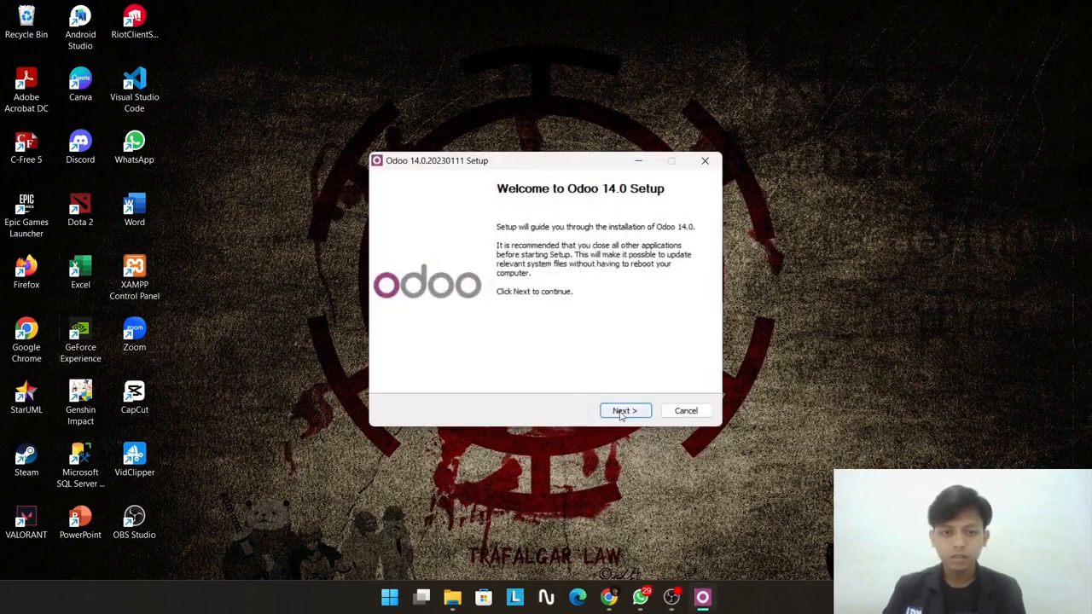
{"action": "left_click", "coordinate": [622, 410]}
{"action": "left_click", "coordinate": [623, 410]}
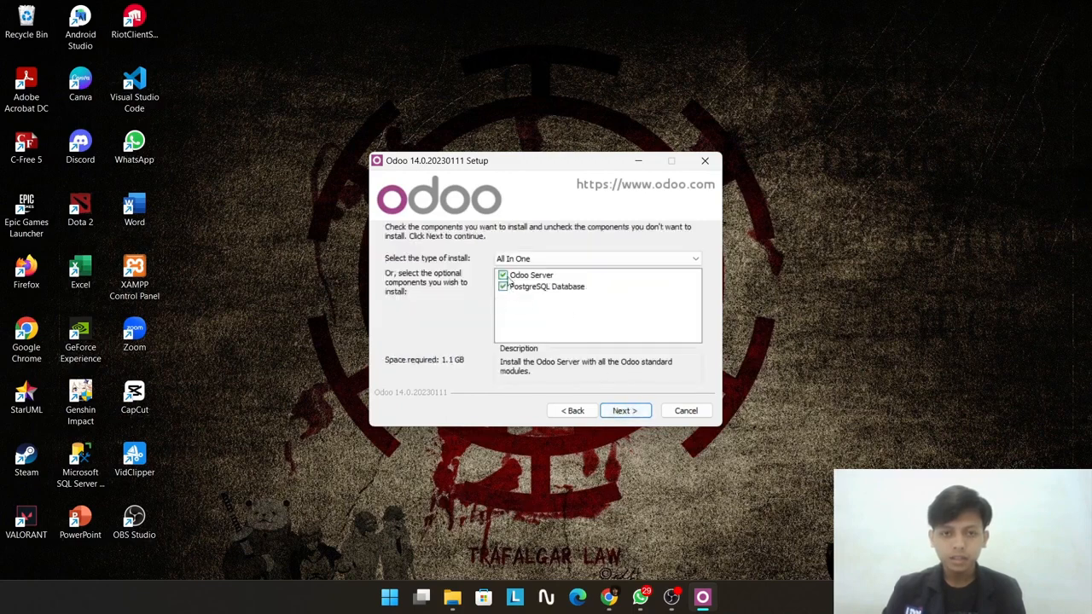
Step: Keep the All In One installation with Odoo Server and PostgreSQL Database both included
{"action": "left_click", "coordinate": [644, 260]}
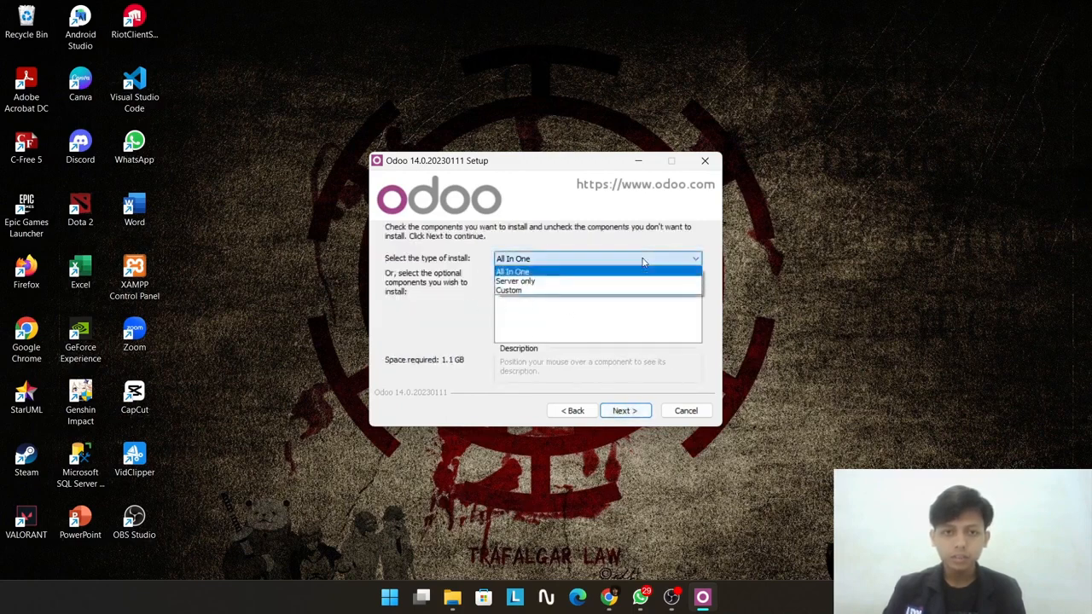
{"action": "left_click", "coordinate": [563, 271]}
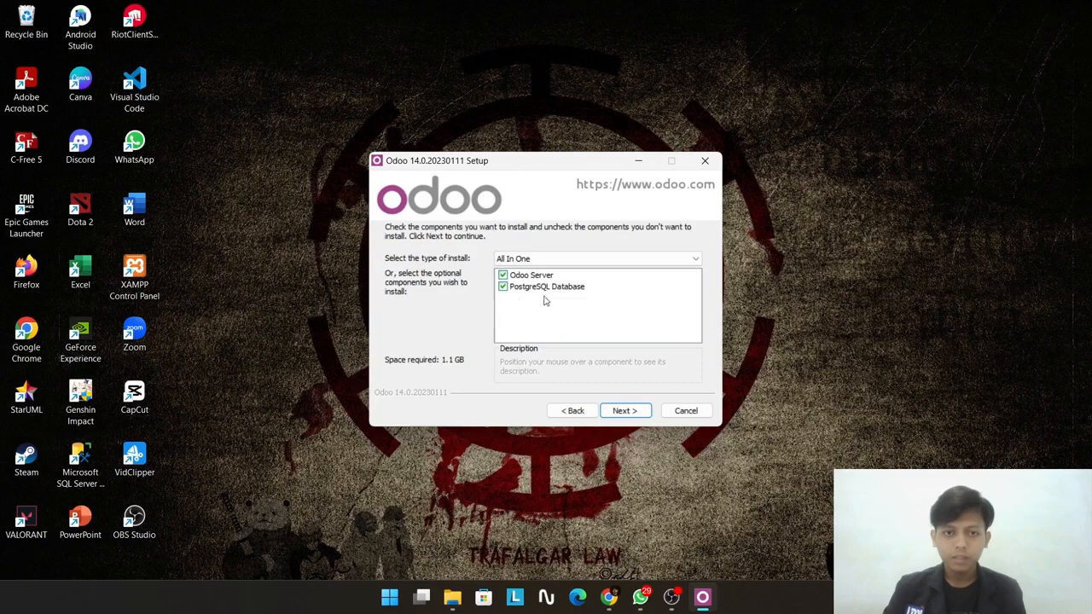
{"action": "left_click", "coordinate": [502, 275]}
{"action": "left_click", "coordinate": [502, 275]}
{"action": "left_click", "coordinate": [502, 287]}
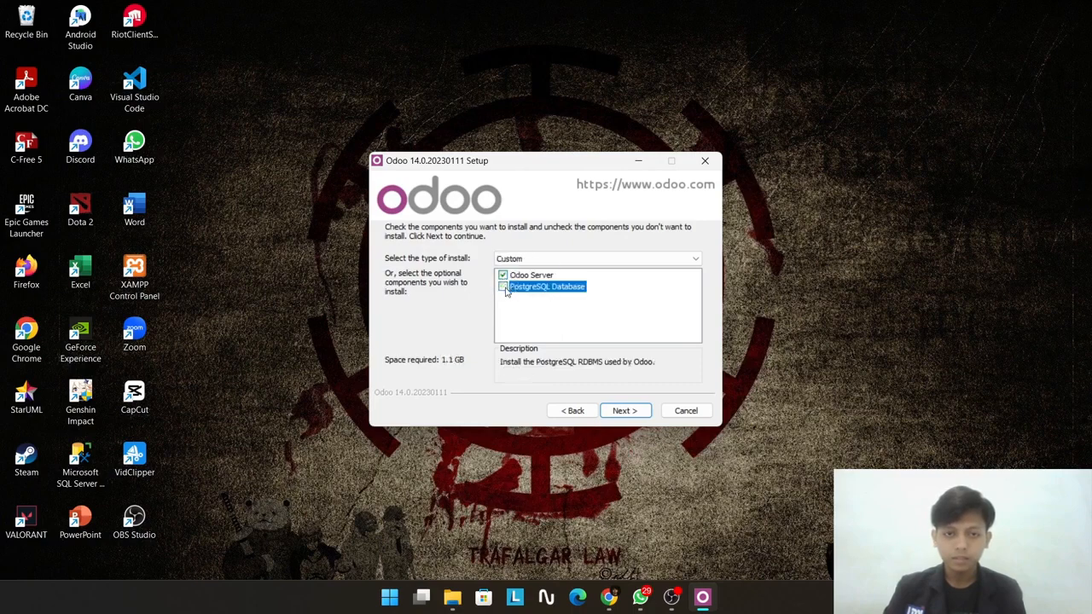
{"action": "left_click", "coordinate": [504, 288]}
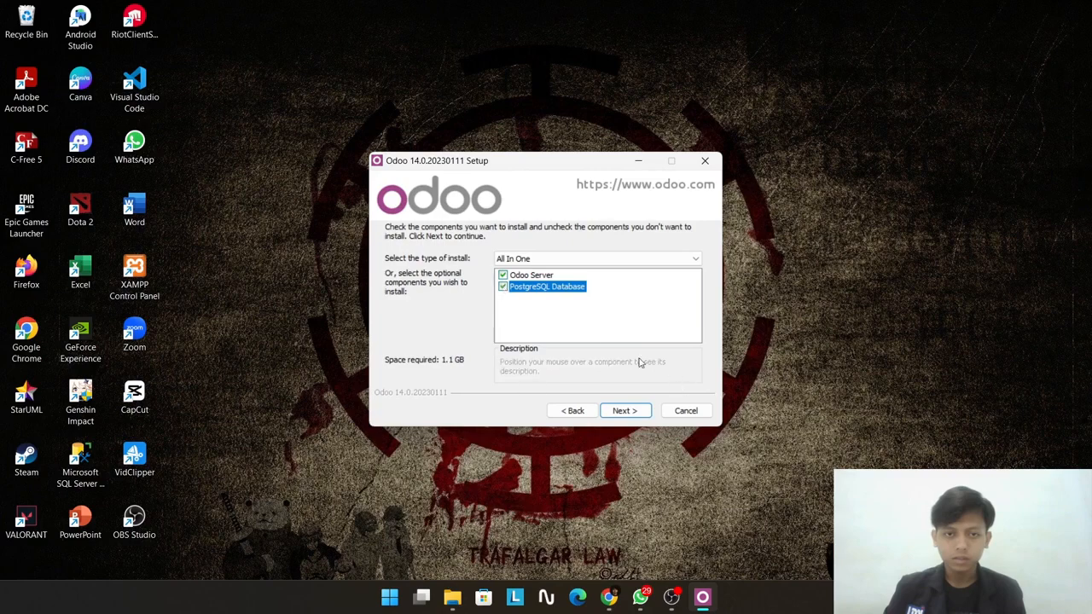
{"action": "left_click", "coordinate": [622, 411]}
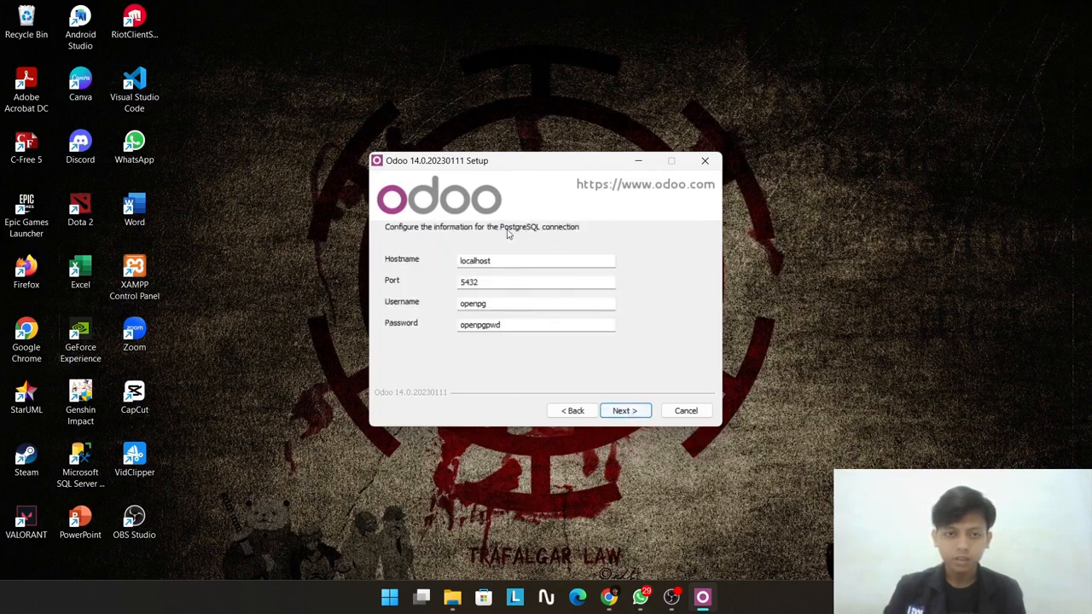
Step: Install Odoo 14 with the default PostgreSQL connection and destination folder, through to completion
{"action": "left_click", "coordinate": [624, 410]}
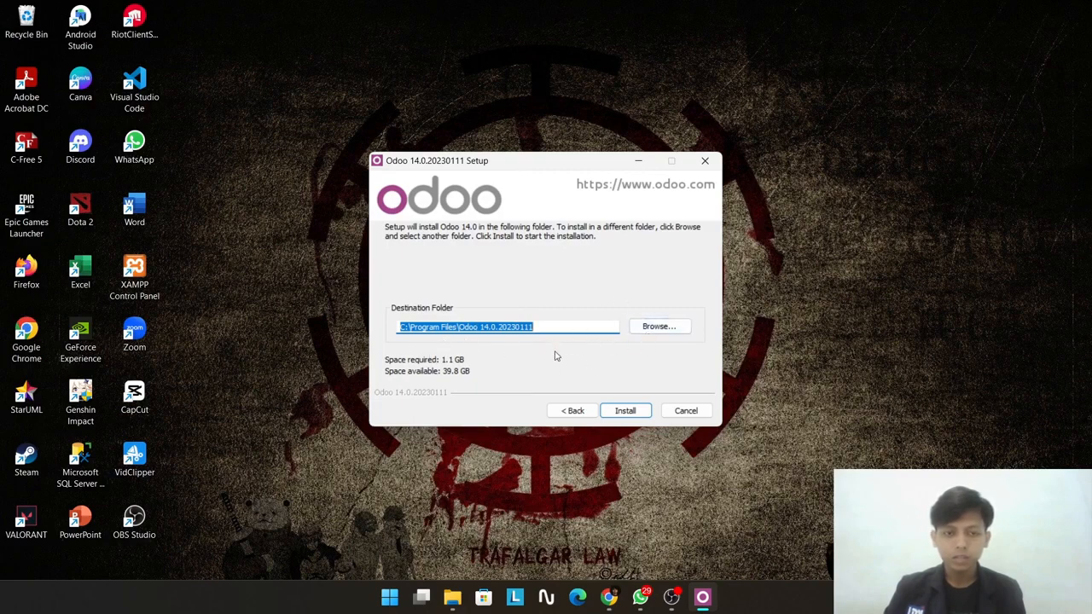
{"action": "left_click", "coordinate": [624, 410]}
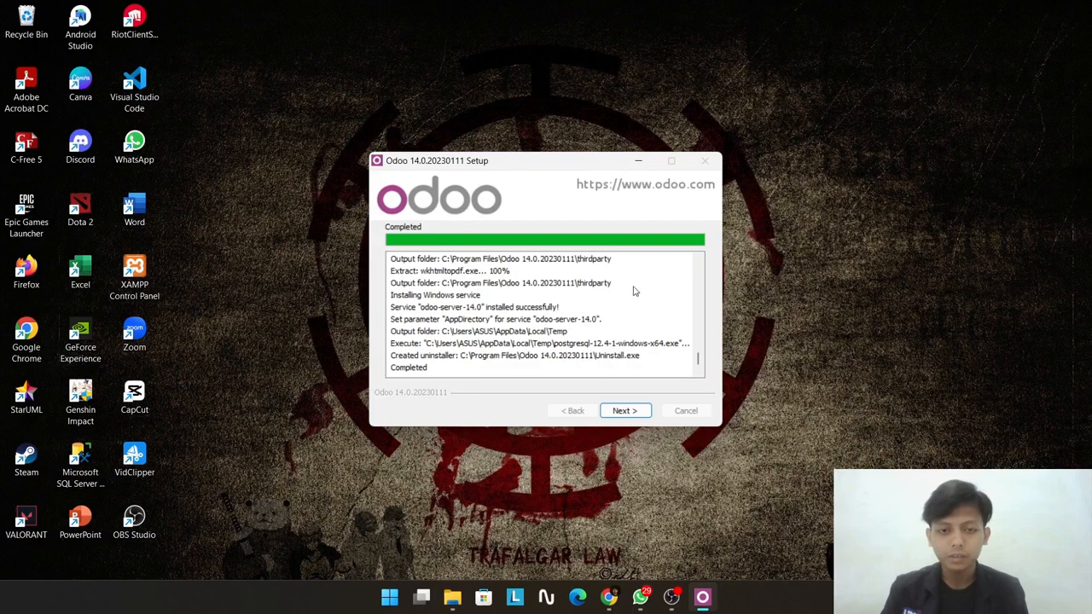
{"action": "left_click", "coordinate": [620, 411]}
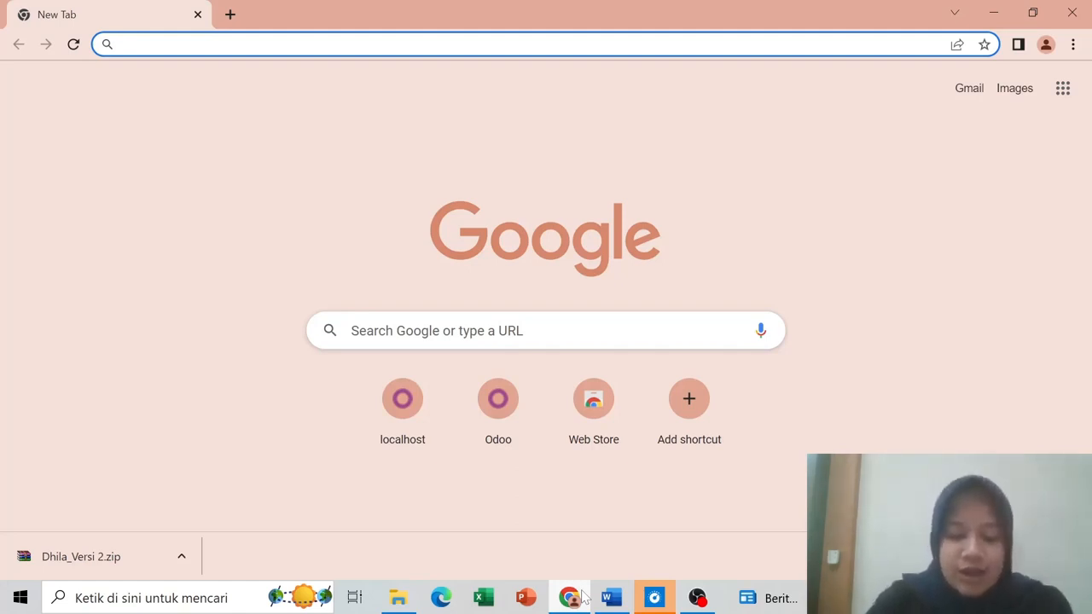
Step: Load localhost:8069 in Chrome to reach the Odoo database page
{"action": "type", "text": "local"}
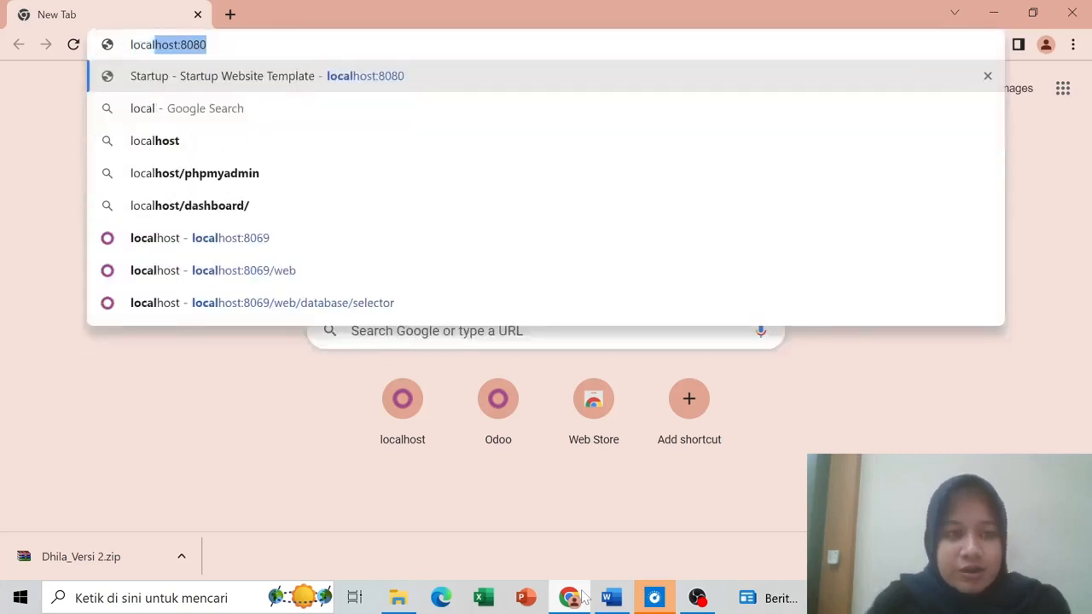
{"action": "type", "text": "host:"}
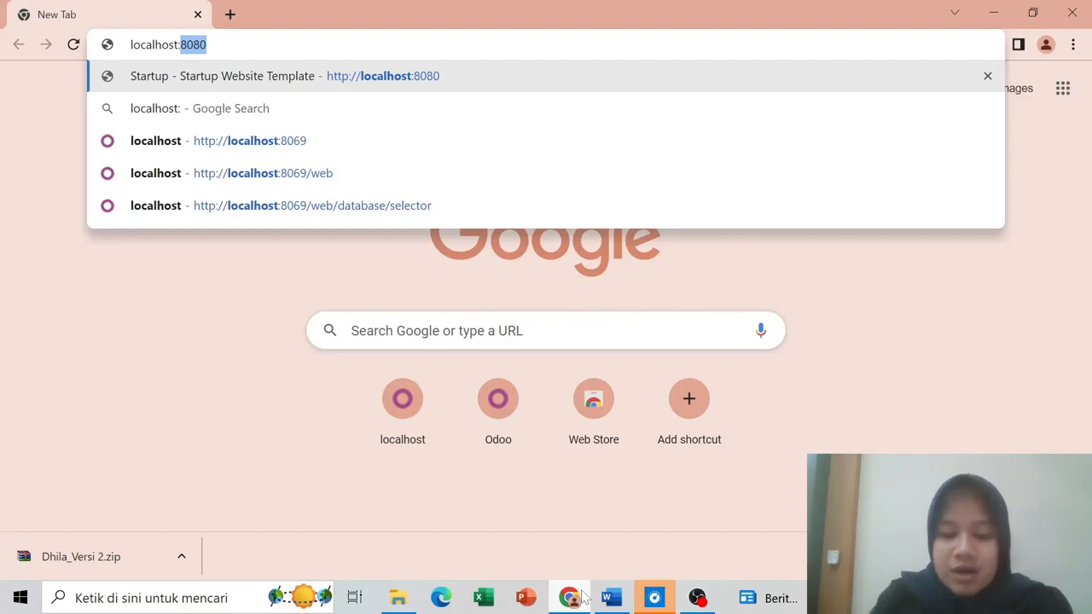
{"action": "type", "text": "806"}
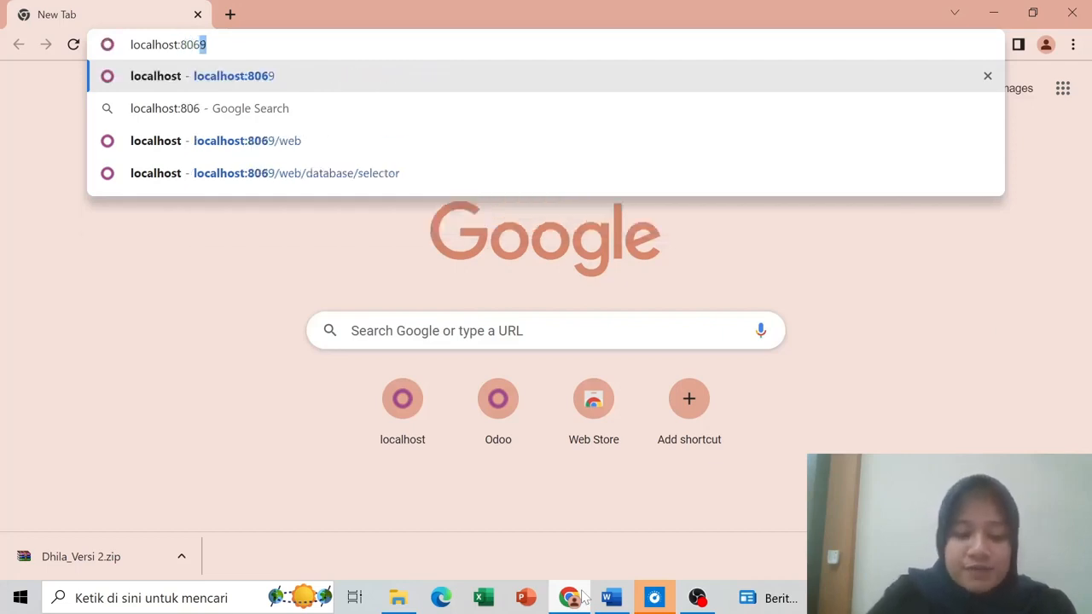
{"action": "type", "text": "9"}
{"action": "key", "text": "Return"}
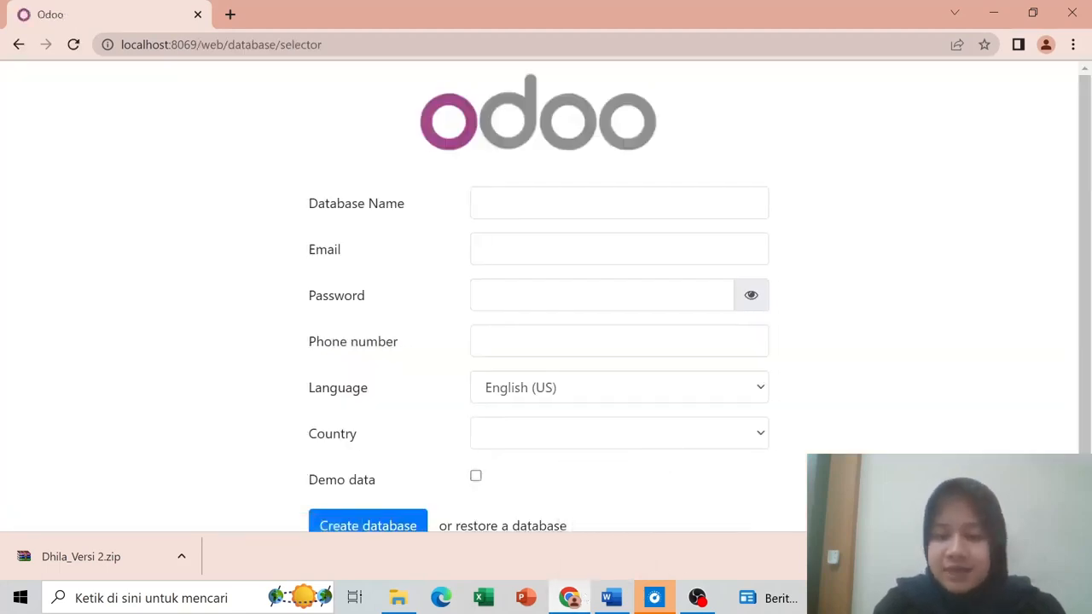
Step: Enter hifour as the database name and fill in the admin e-mail address
{"action": "left_click", "coordinate": [1072, 556]}
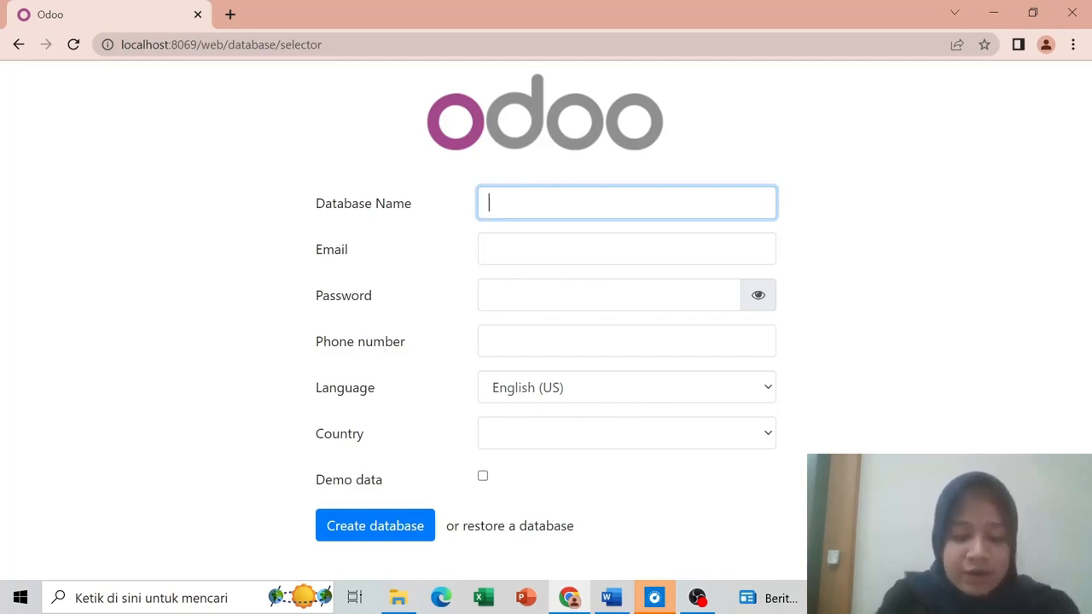
{"action": "type", "text": "hi"}
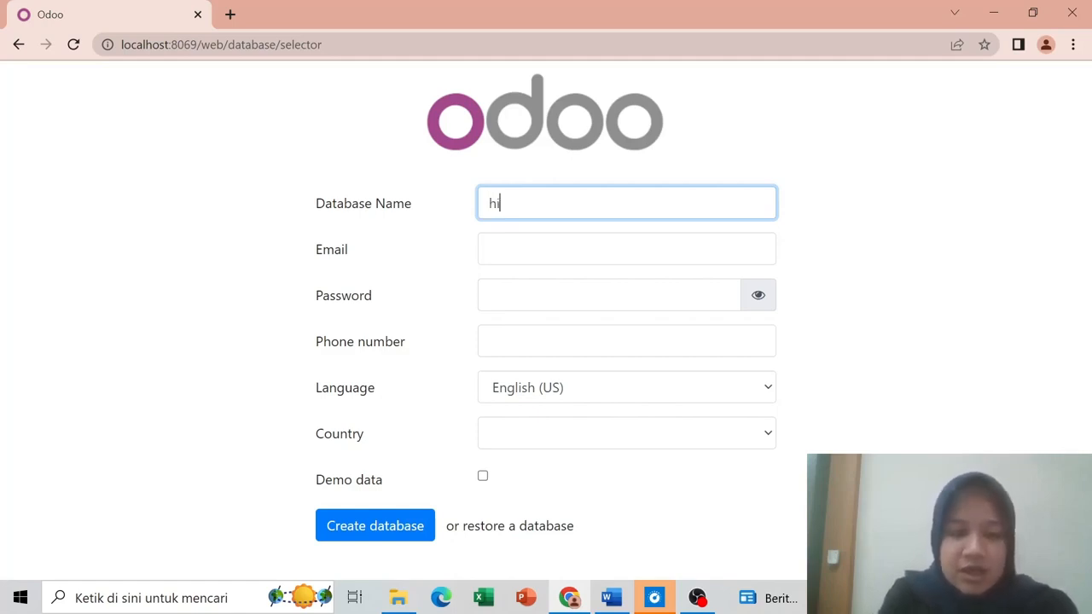
{"action": "type", "text": "fou"}
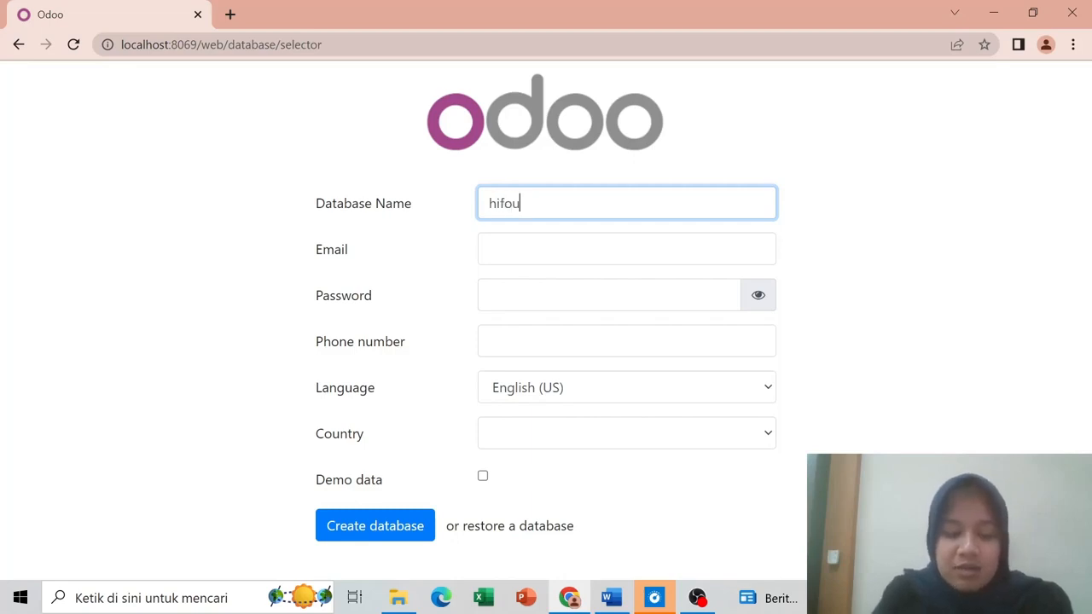
{"action": "type", "text": "s"}
{"action": "key", "text": "BackSpace"}
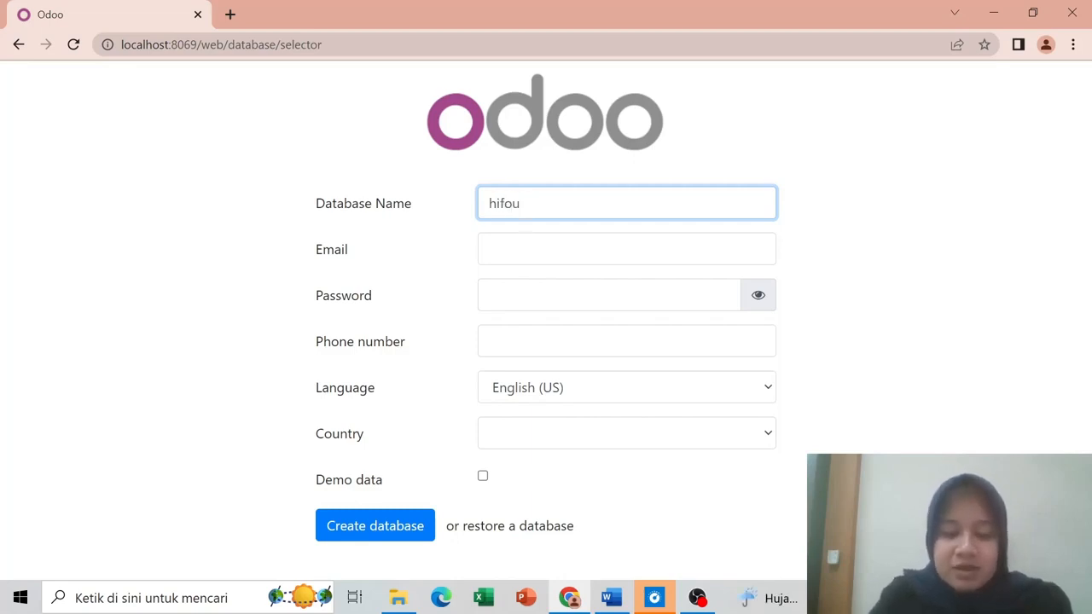
{"action": "type", "text": "r"}
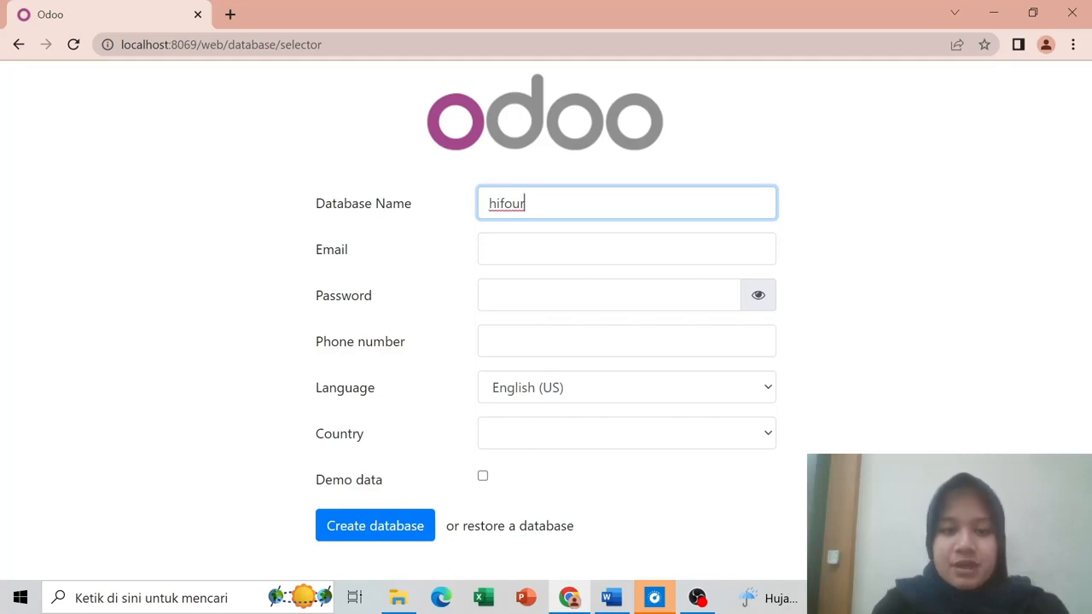
{"action": "left_click", "coordinate": [489, 249]}
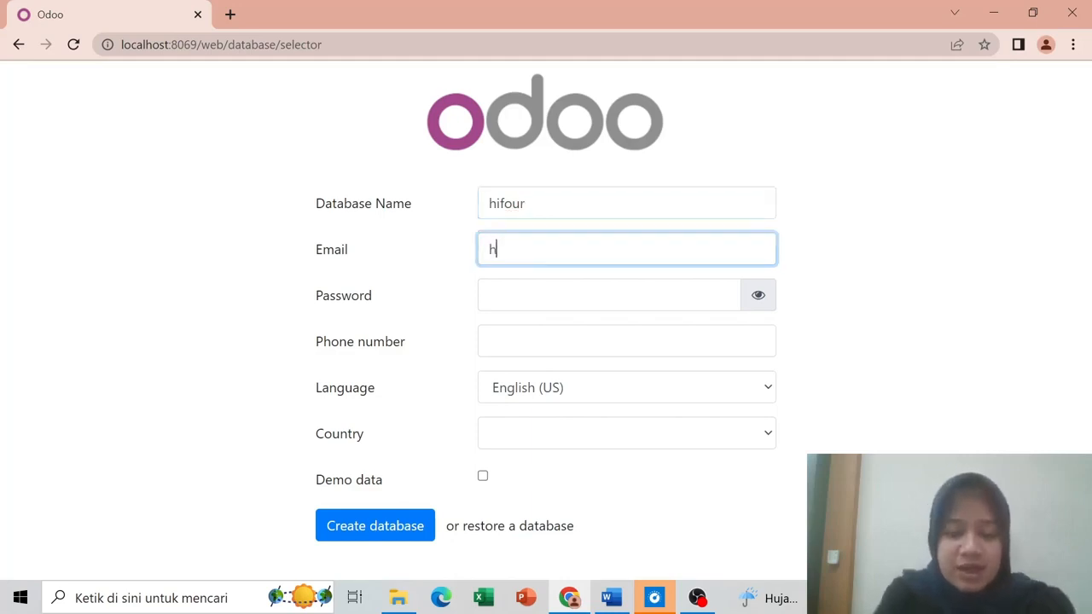
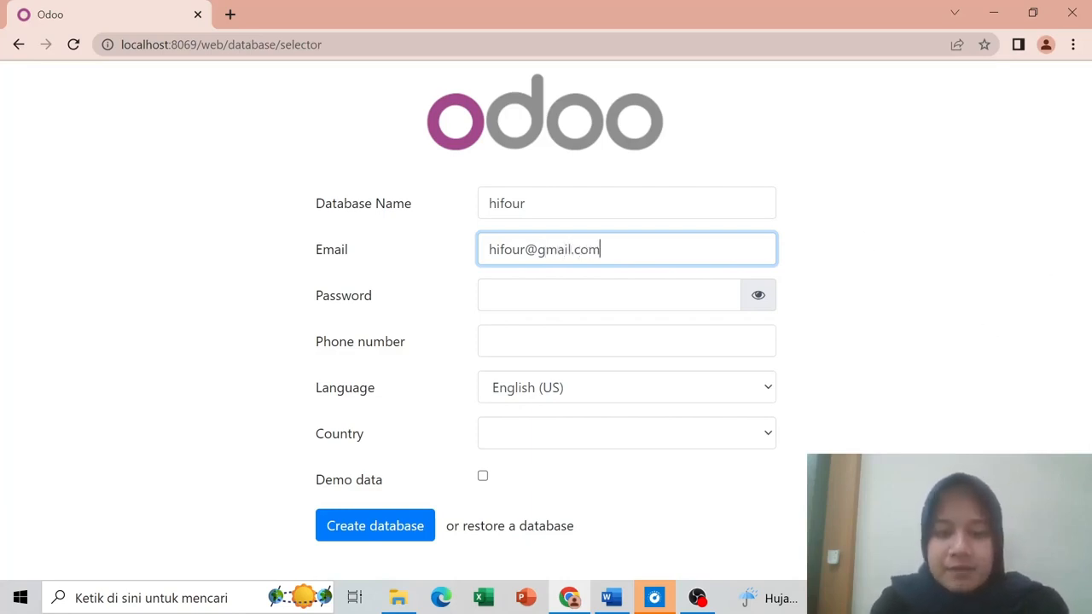
Step: Fill in the password and phone number, set country to Indonesia, and create the database
{"action": "key", "text": "Tab"}
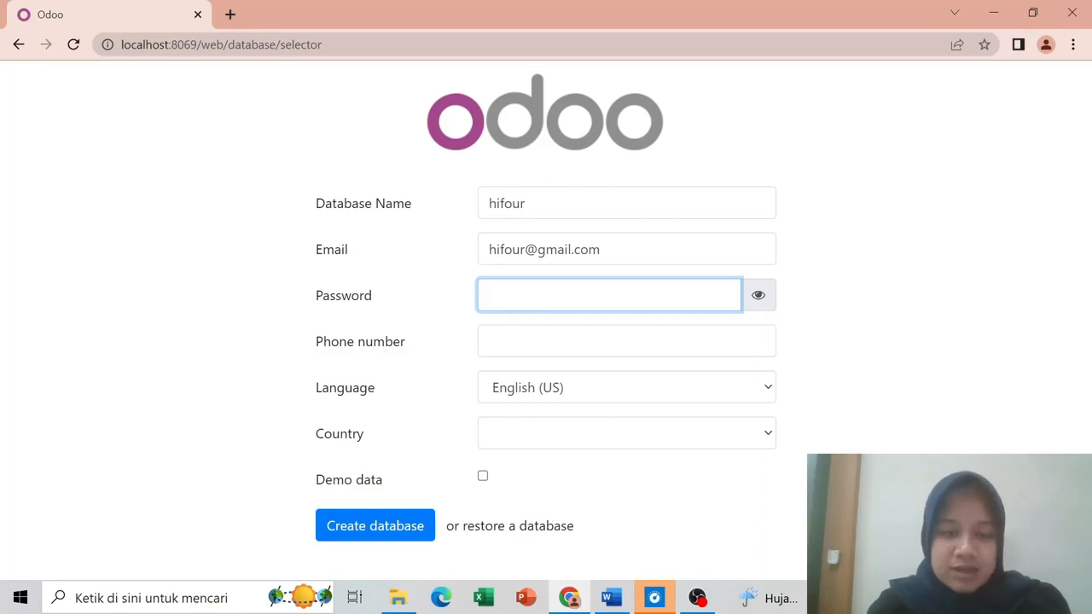
{"action": "type", "text": "•"}
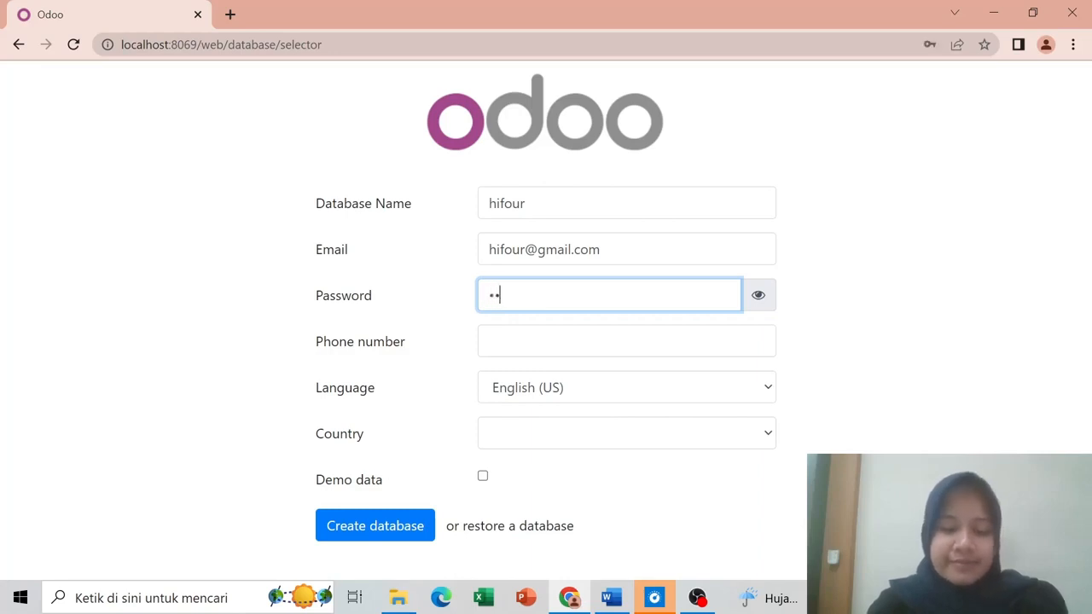
{"action": "type", "text": "••••••"}
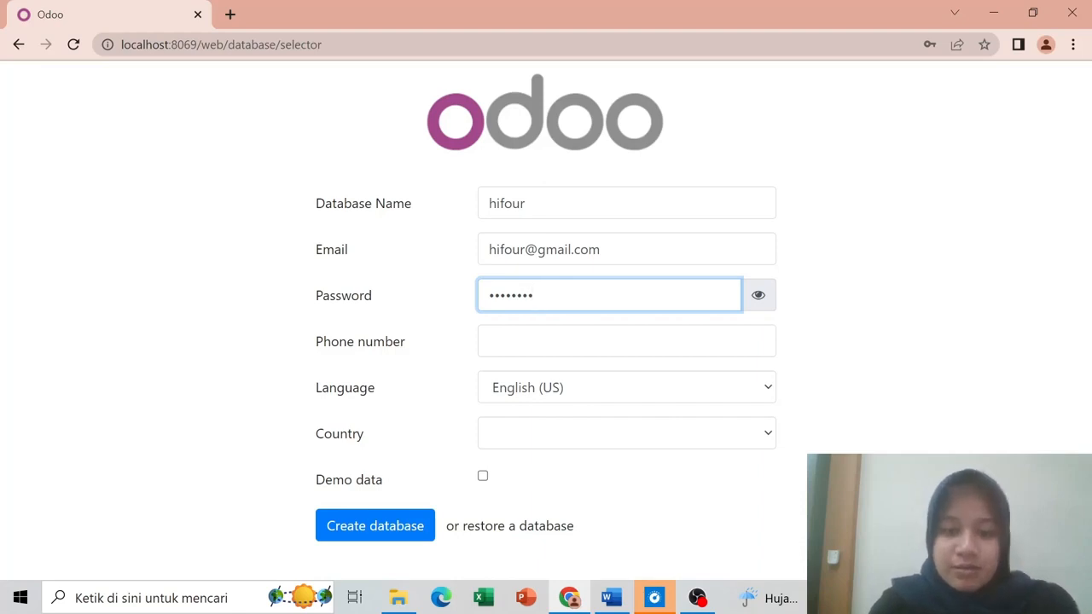
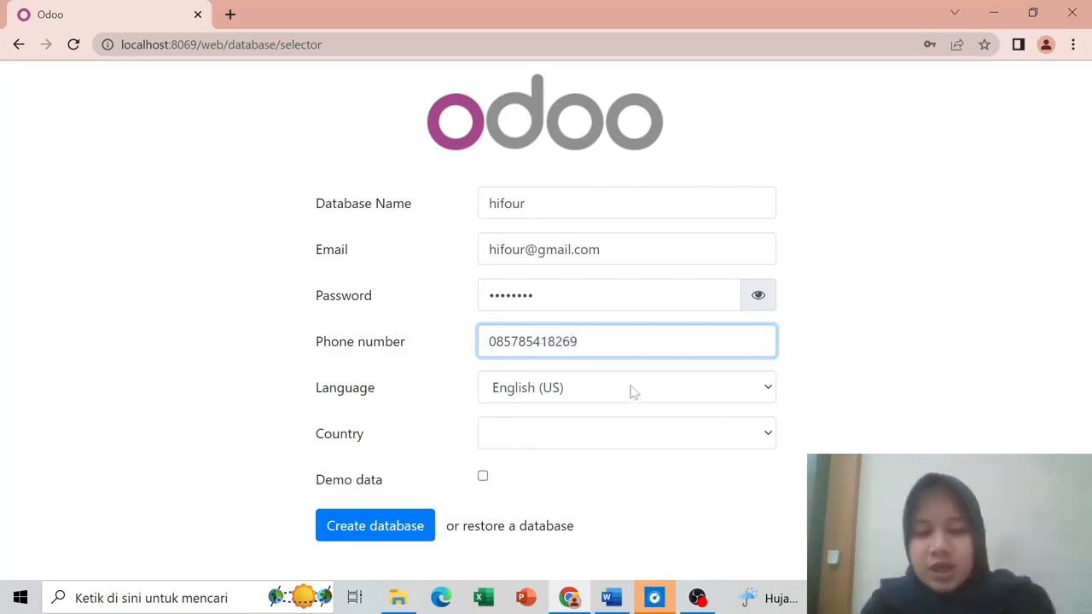
{"action": "left_click", "coordinate": [602, 439]}
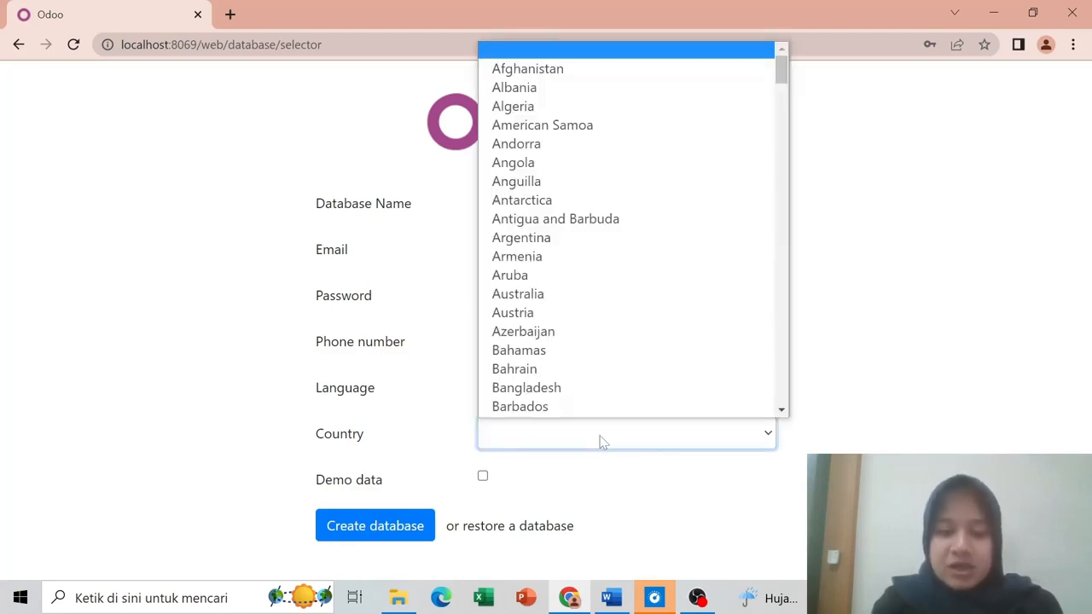
{"action": "type", "text": "indonesia"}
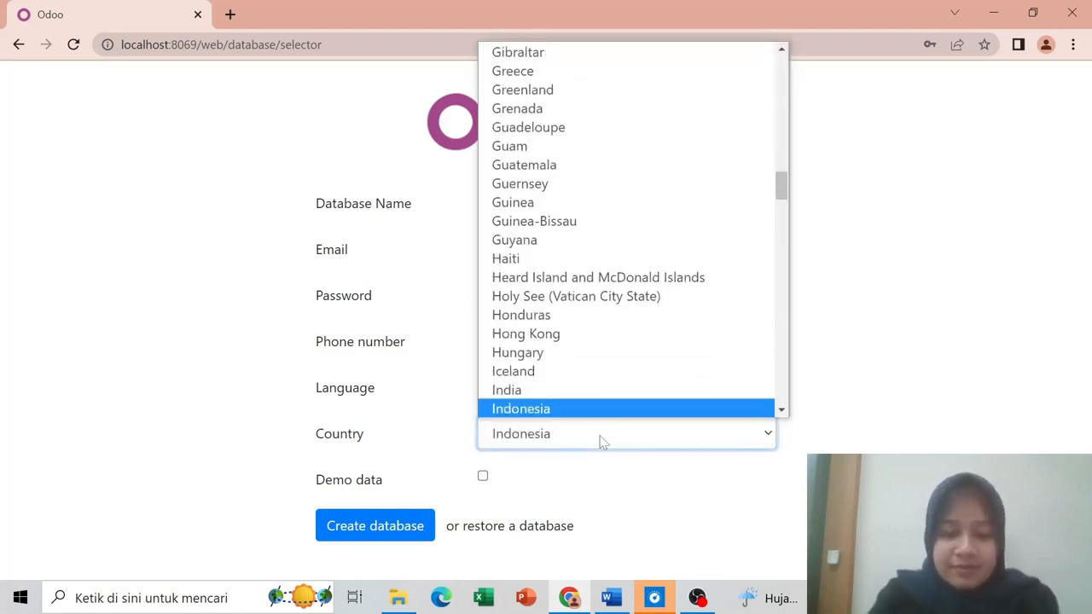
{"action": "key", "text": "Return"}
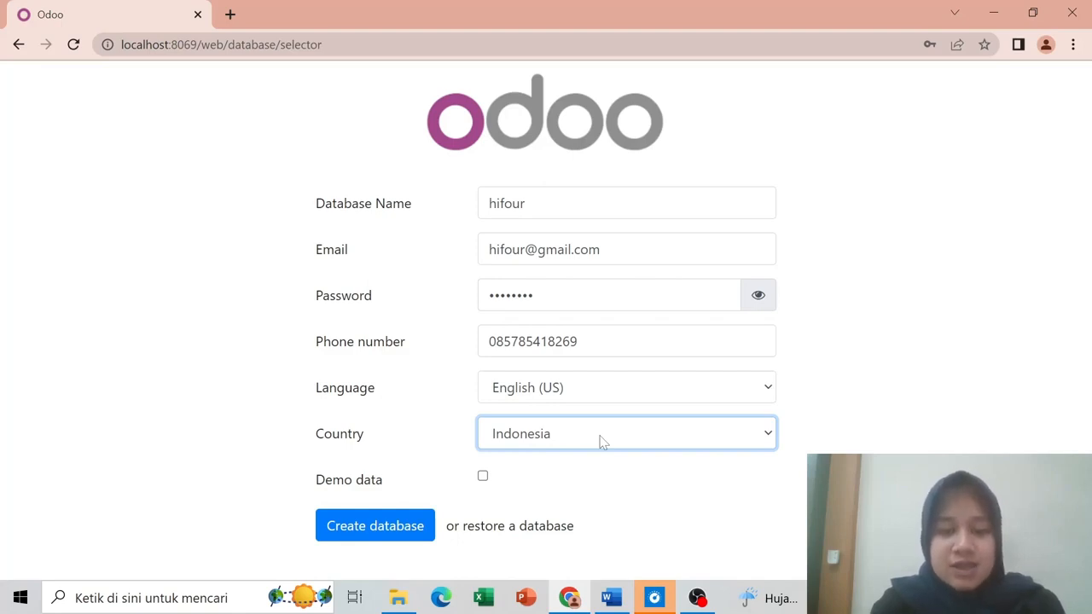
{"action": "left_click", "coordinate": [392, 527]}
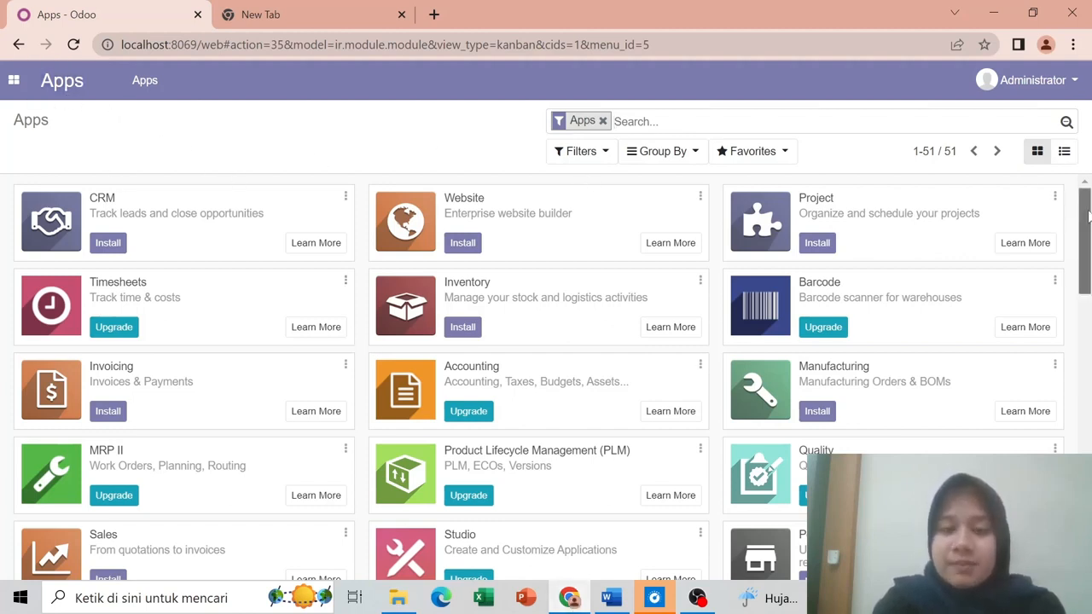
Step: Scroll through the Apps page listing the 51 available modules
{"action": "left_click_drag", "start_coordinate": [1087, 220], "coordinate": [1082, 126]}
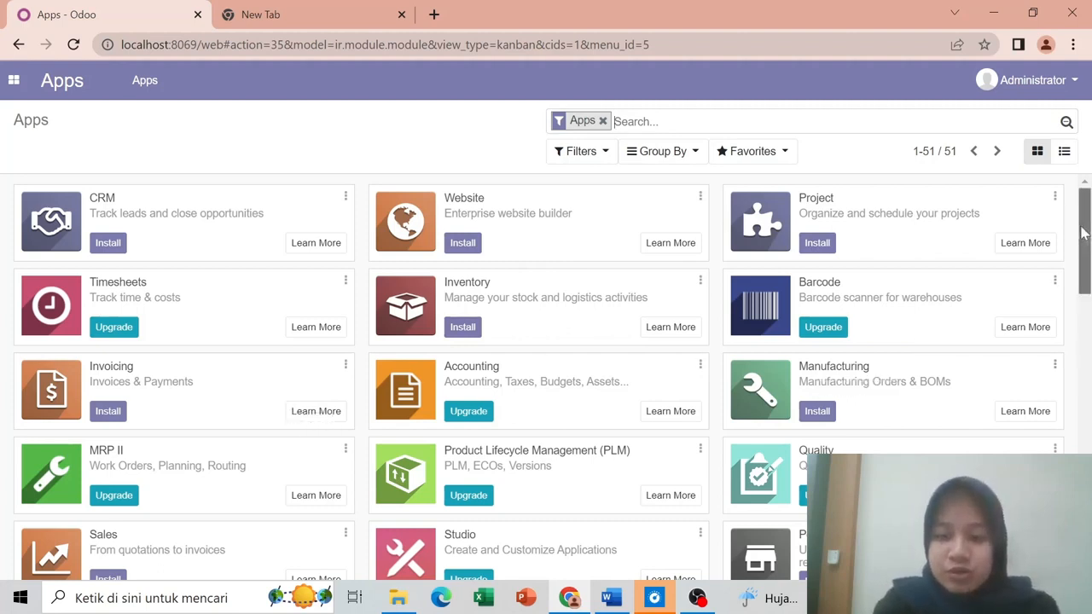
{"action": "left_click_drag", "start_coordinate": [1081, 232], "coordinate": [1085, 197]}
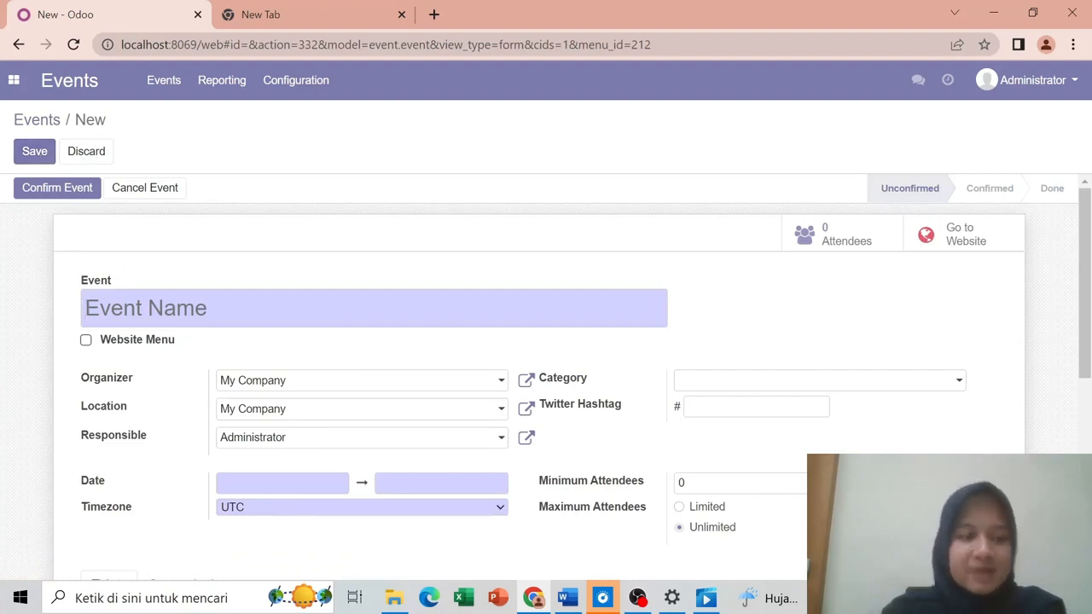
Step: Name the event Training Java Dasar, organized by PT. Hifour Production at Hotel Horison
{"action": "type", "text": "tra"}
{"action": "key", "text": "Down"}
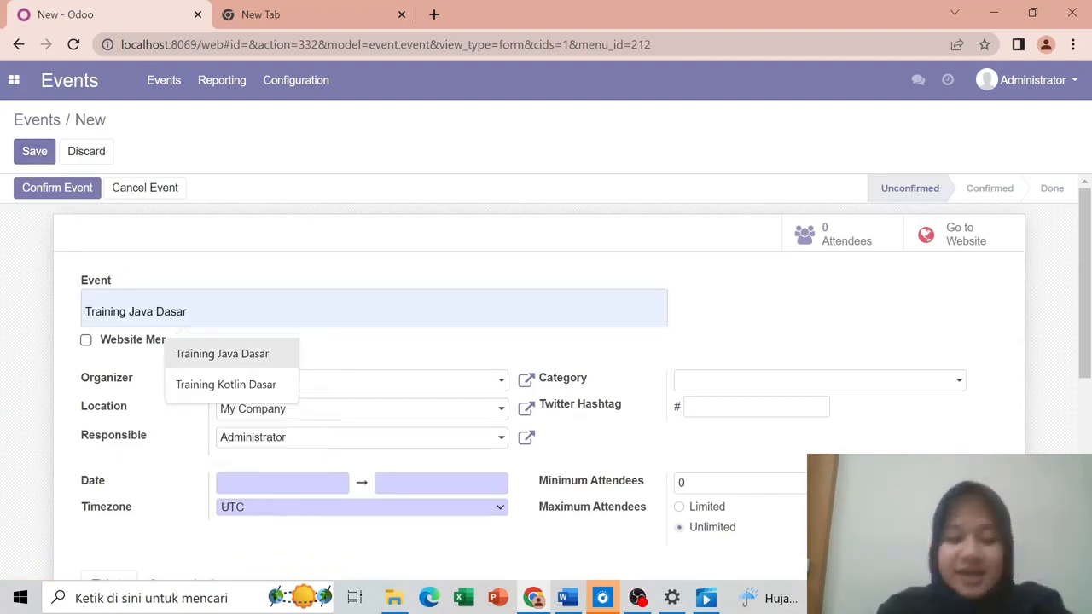
{"action": "key", "text": "Return"}
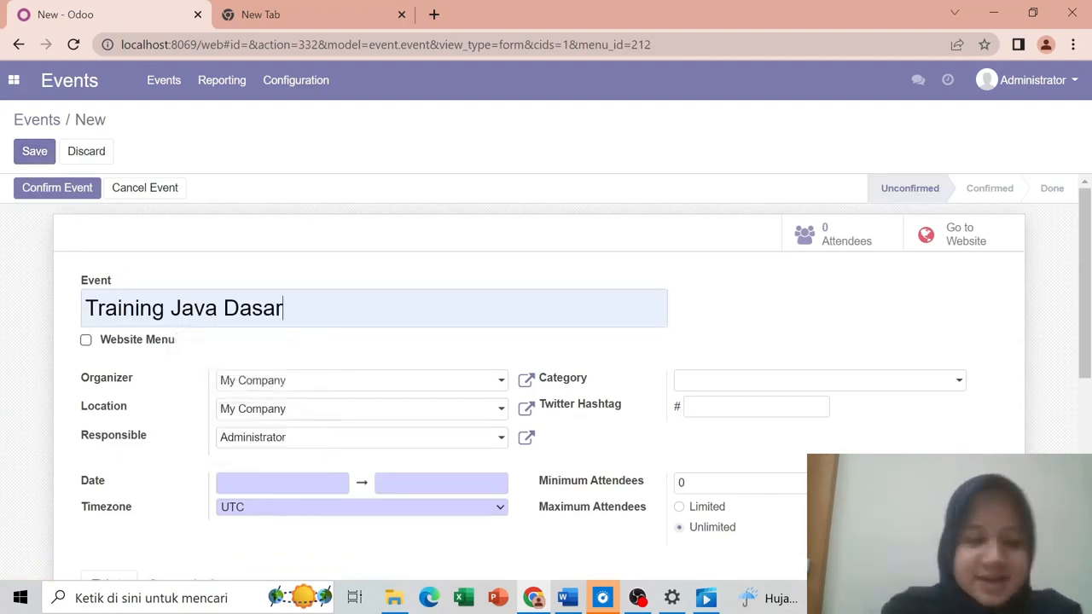
{"action": "left_click", "coordinate": [280, 383]}
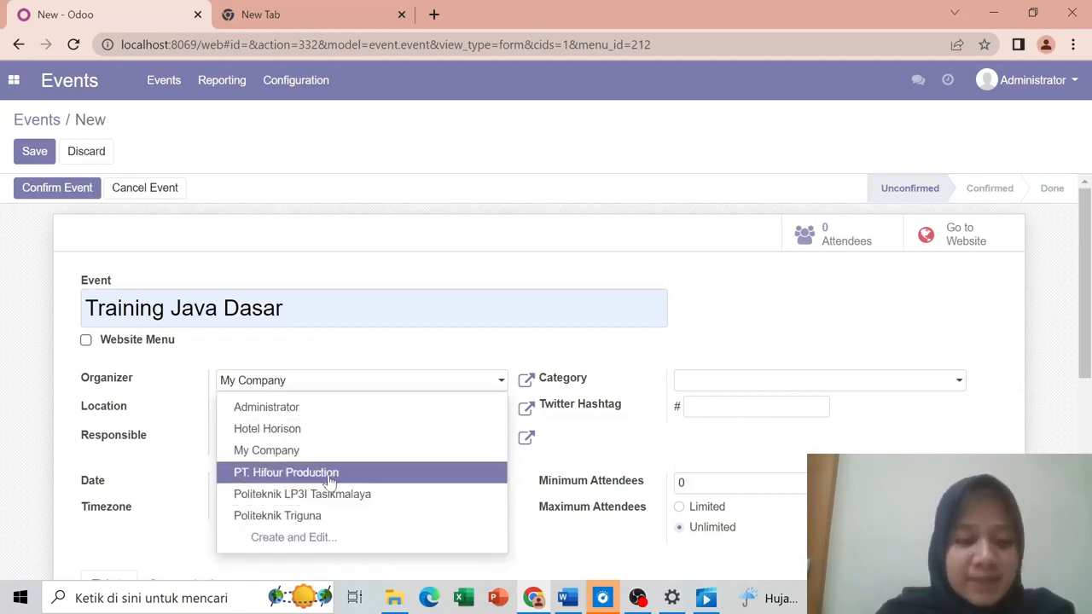
{"action": "left_click", "coordinate": [324, 471]}
{"action": "left_click", "coordinate": [316, 414]}
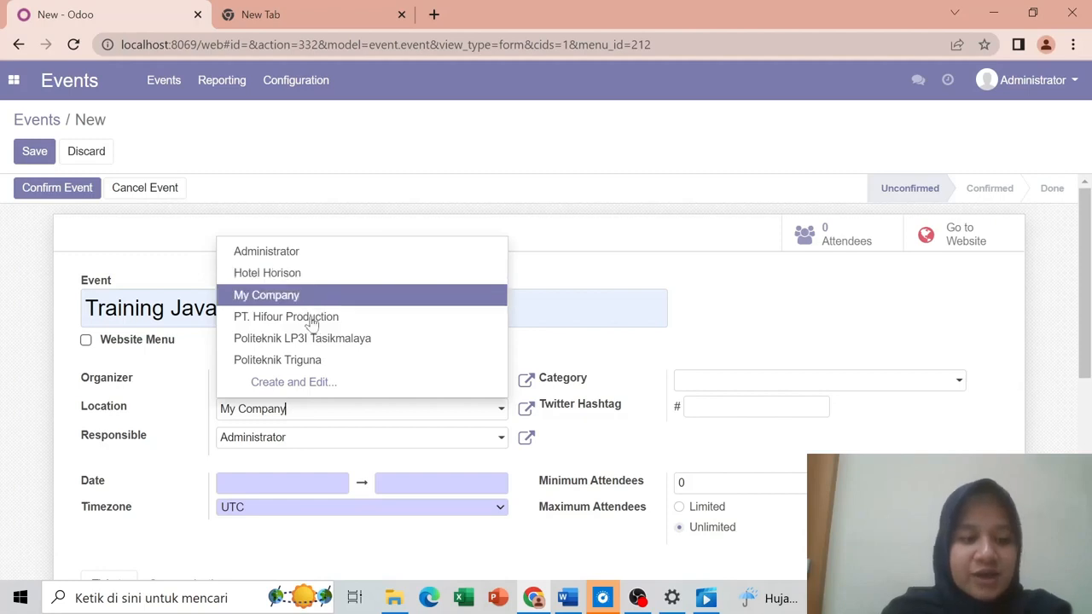
{"action": "left_click", "coordinate": [303, 281]}
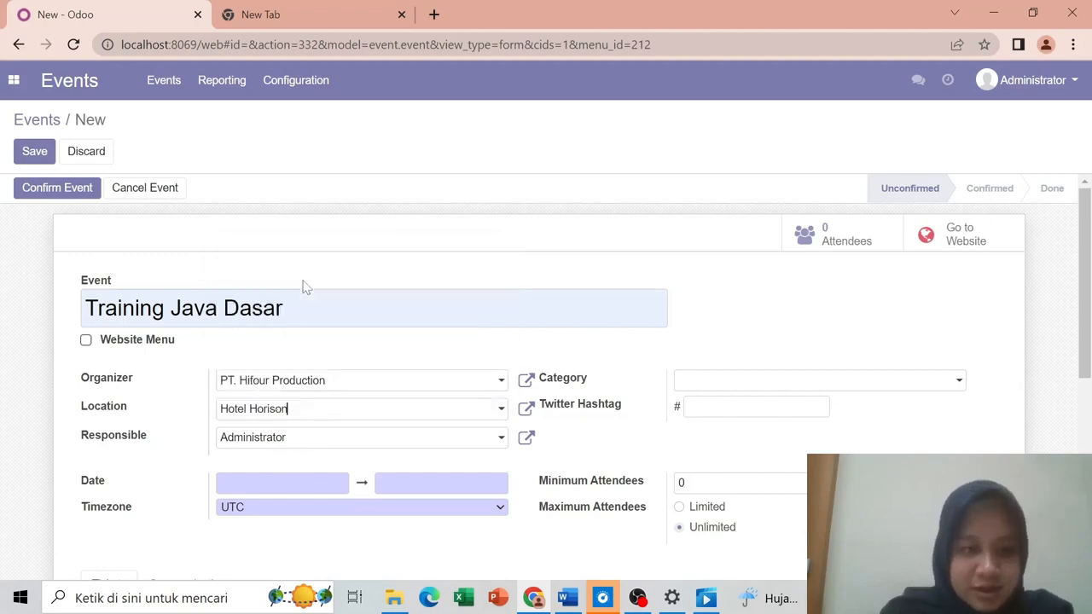
{"action": "left_click", "coordinate": [281, 482]}
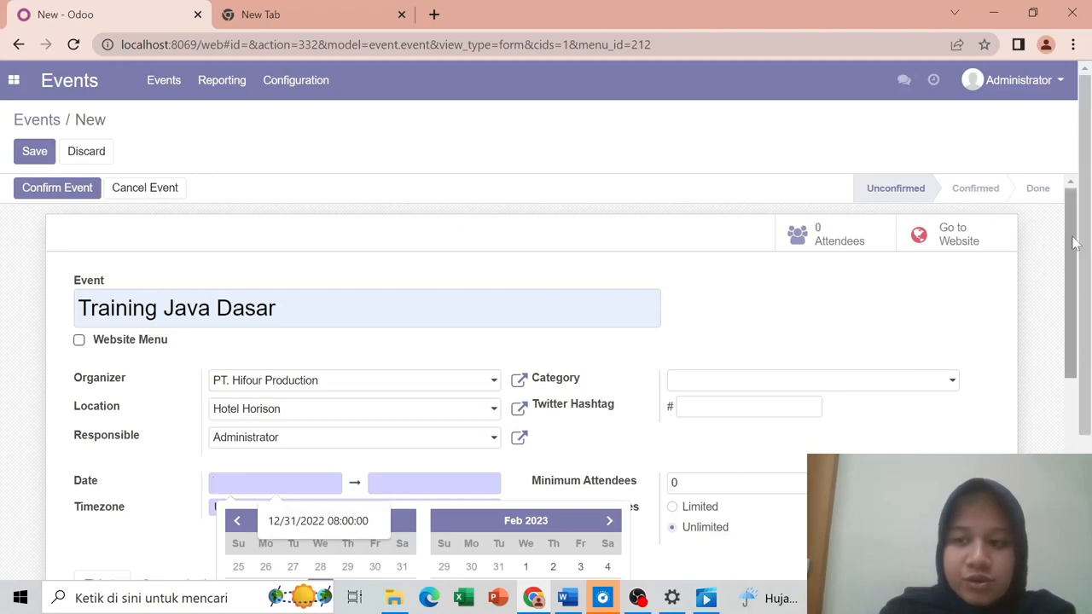
Step: Set the event start to January 20, 2023 at 08:00
{"action": "left_click_drag", "start_coordinate": [1087, 252], "coordinate": [1073, 345]}
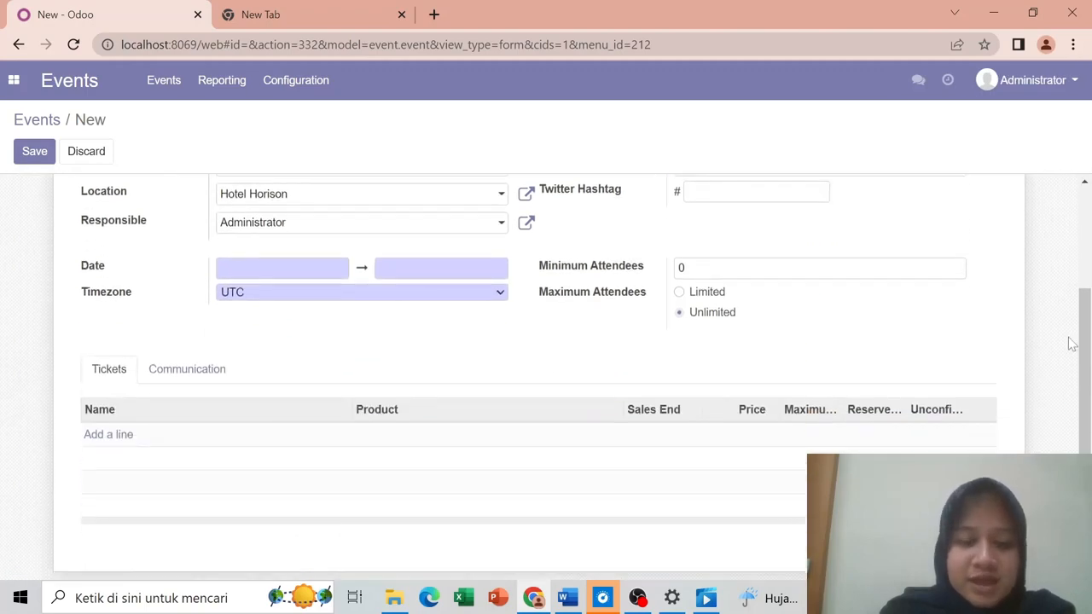
{"action": "left_click", "coordinate": [321, 266]}
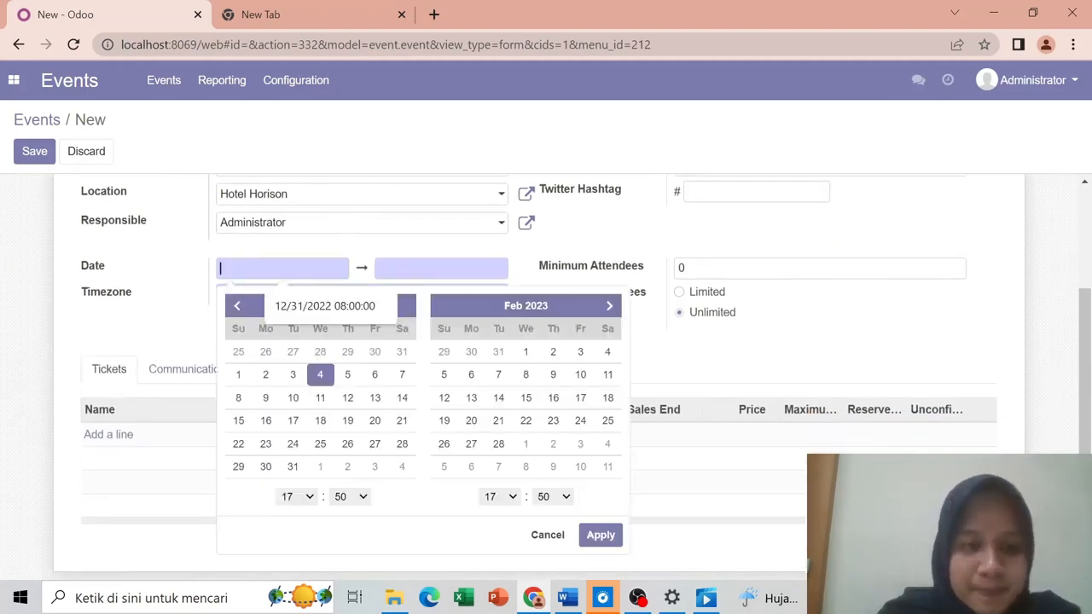
{"action": "left_click", "coordinate": [608, 305]}
{"action": "left_click", "coordinate": [237, 307]}
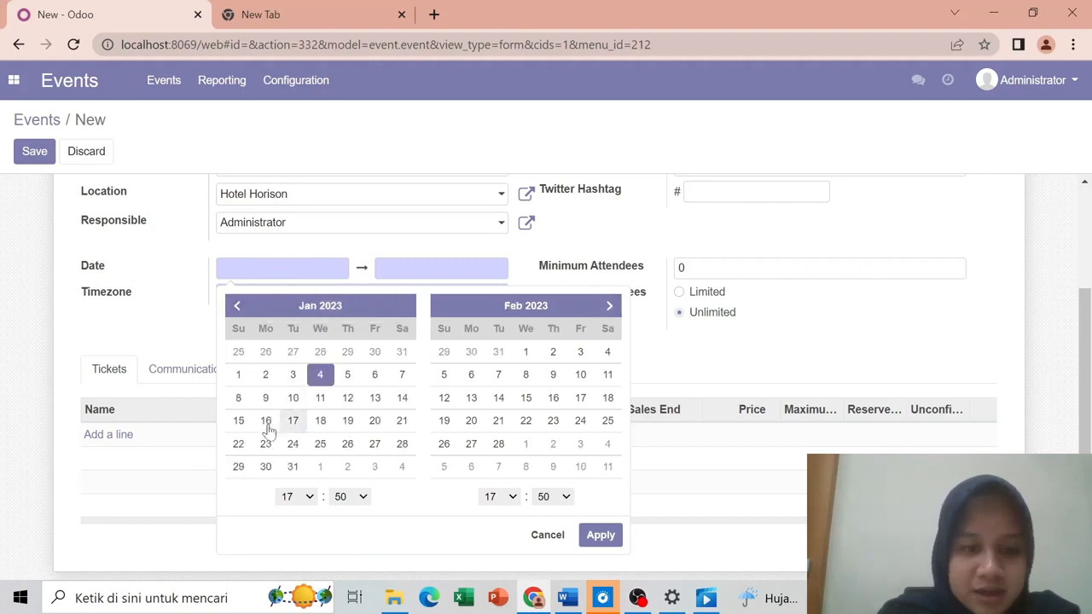
{"action": "left_click", "coordinate": [374, 420]}
{"action": "left_click", "coordinate": [313, 501]}
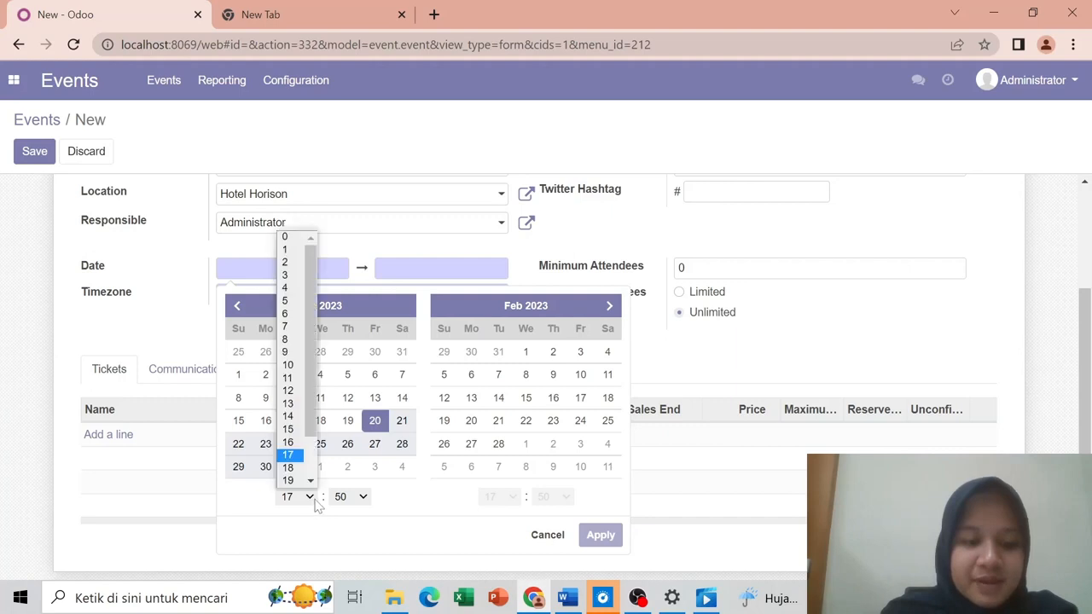
{"action": "left_click", "coordinate": [290, 339]}
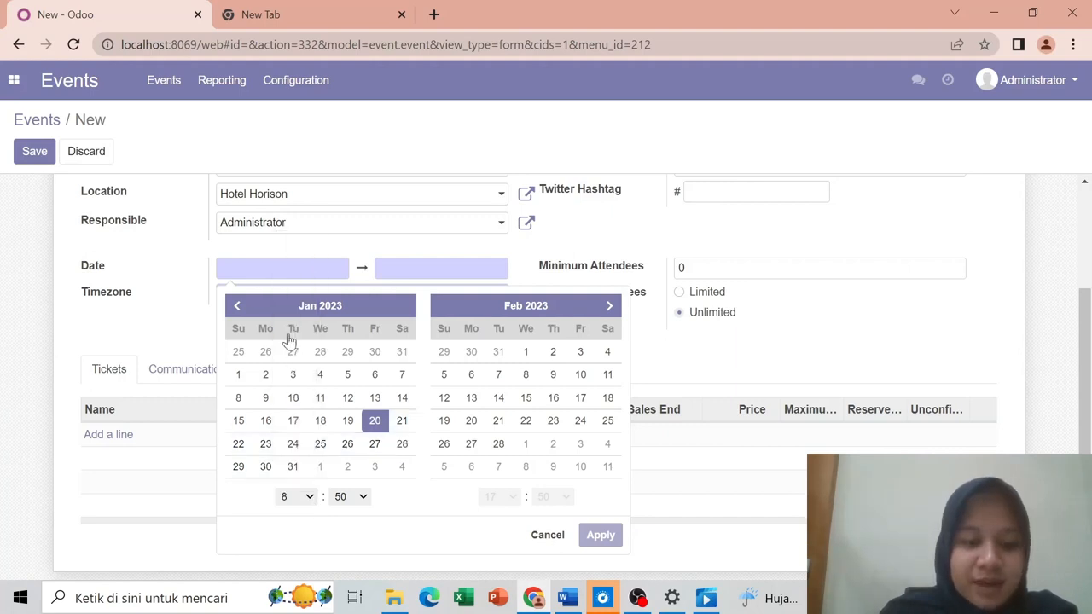
{"action": "left_click", "coordinate": [344, 499]}
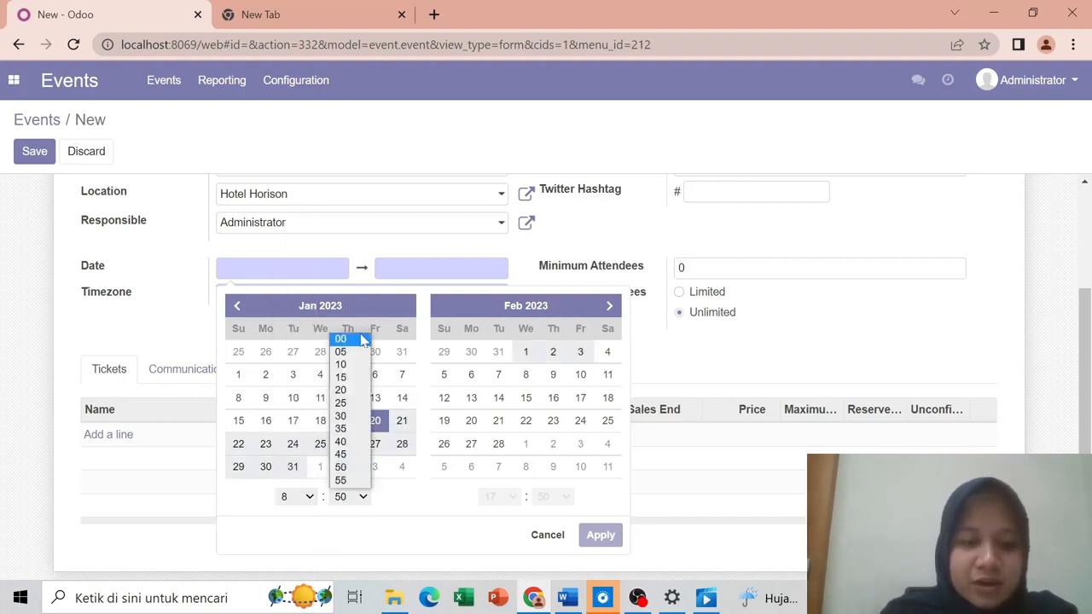
{"action": "left_click", "coordinate": [345, 339]}
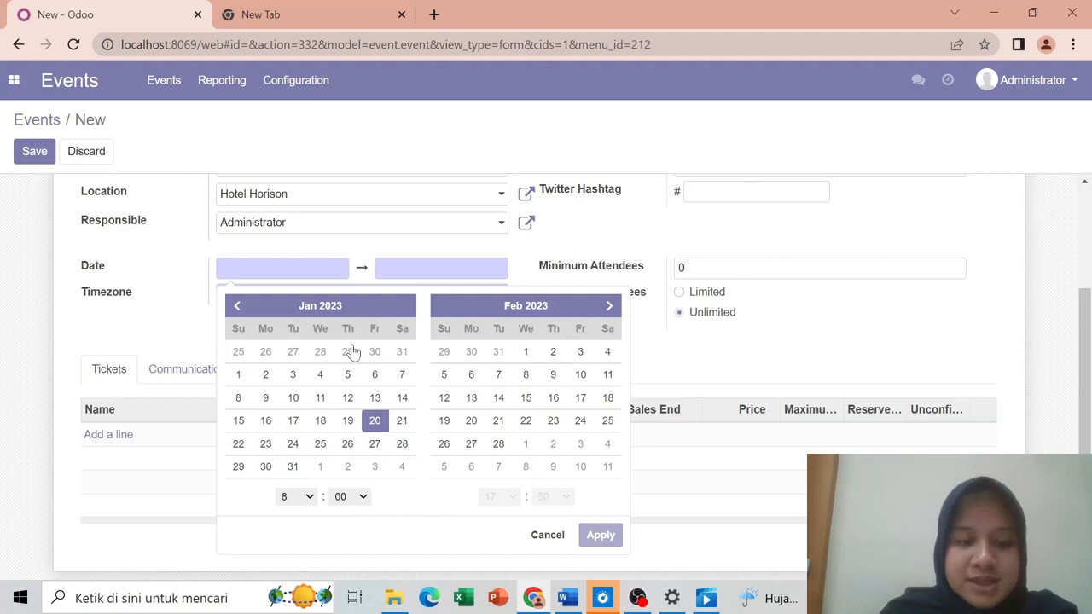
Step: Set the event end to January 20, 2023 at 14:00 and apply the dates
{"action": "left_click", "coordinate": [608, 306]}
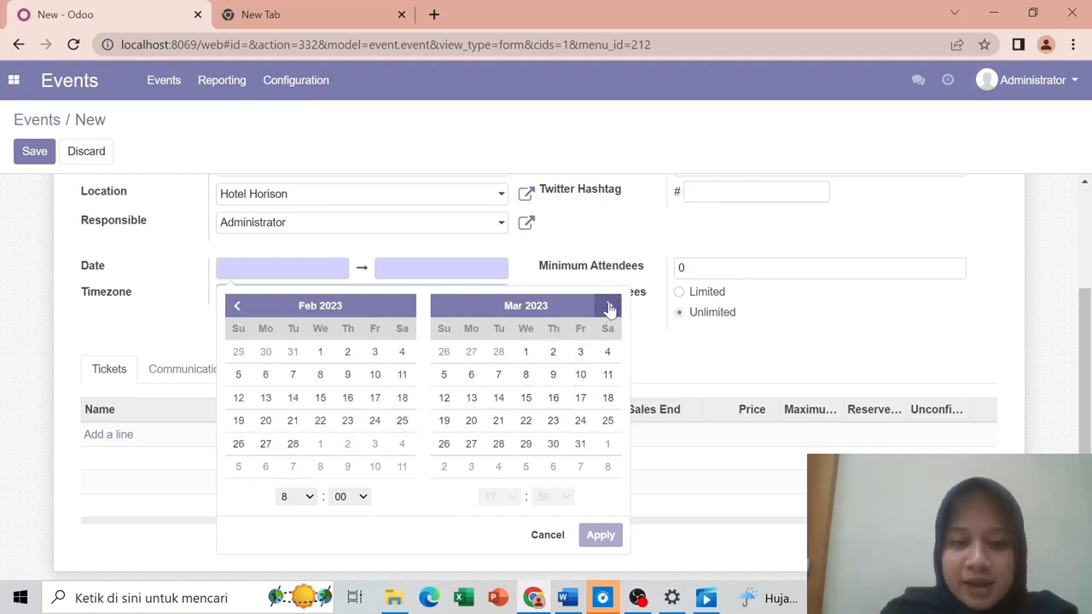
{"action": "left_click", "coordinate": [240, 305]}
{"action": "left_click", "coordinate": [239, 305]}
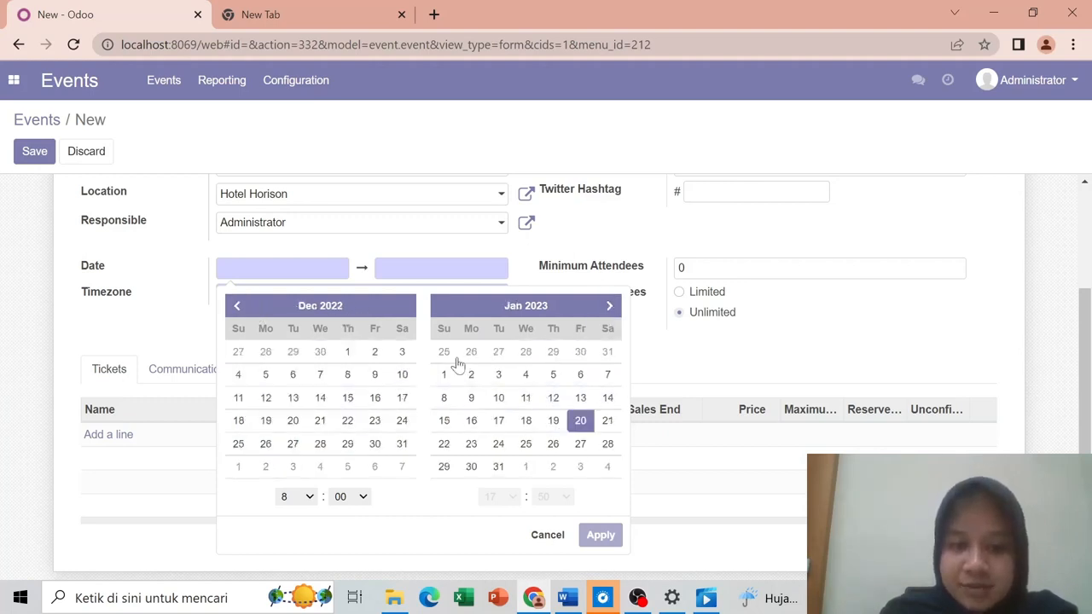
{"action": "left_click", "coordinate": [580, 421]}
{"action": "left_click", "coordinate": [510, 498]}
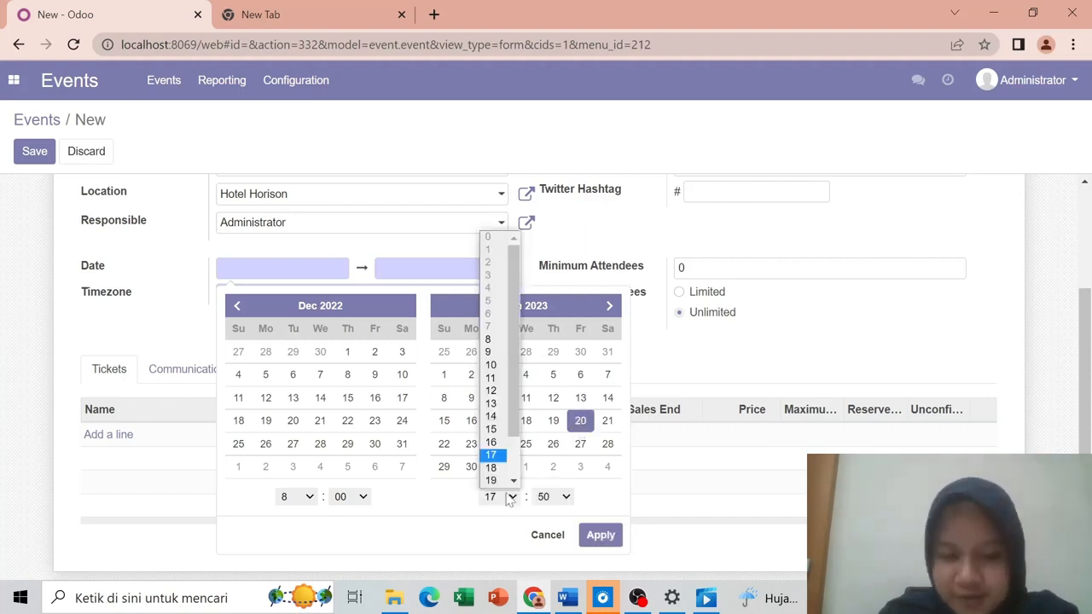
{"action": "left_click", "coordinate": [491, 420]}
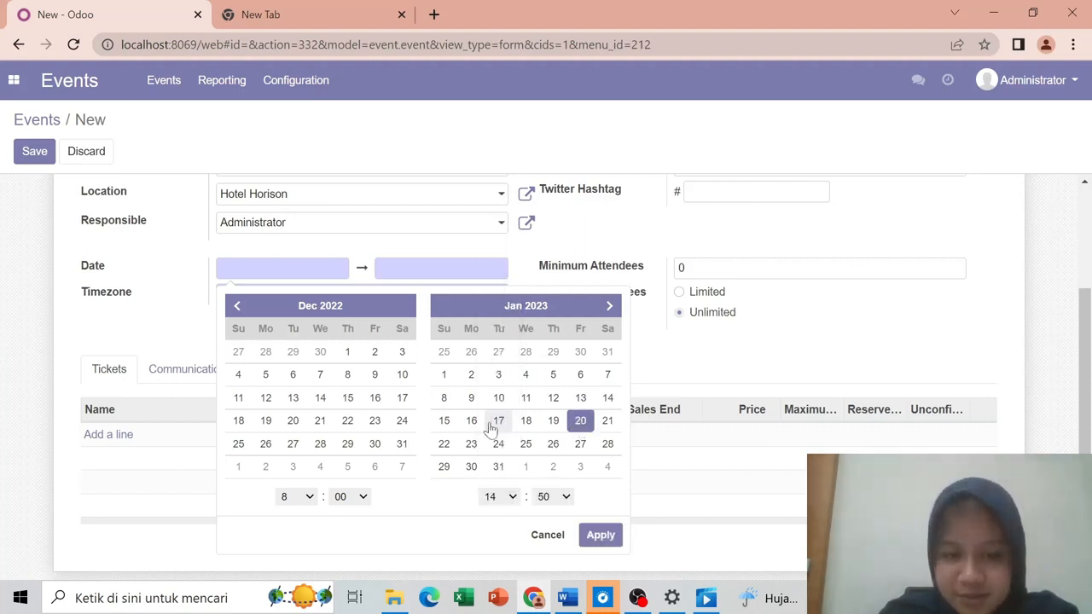
{"action": "left_click", "coordinate": [561, 498]}
{"action": "left_click", "coordinate": [553, 340]}
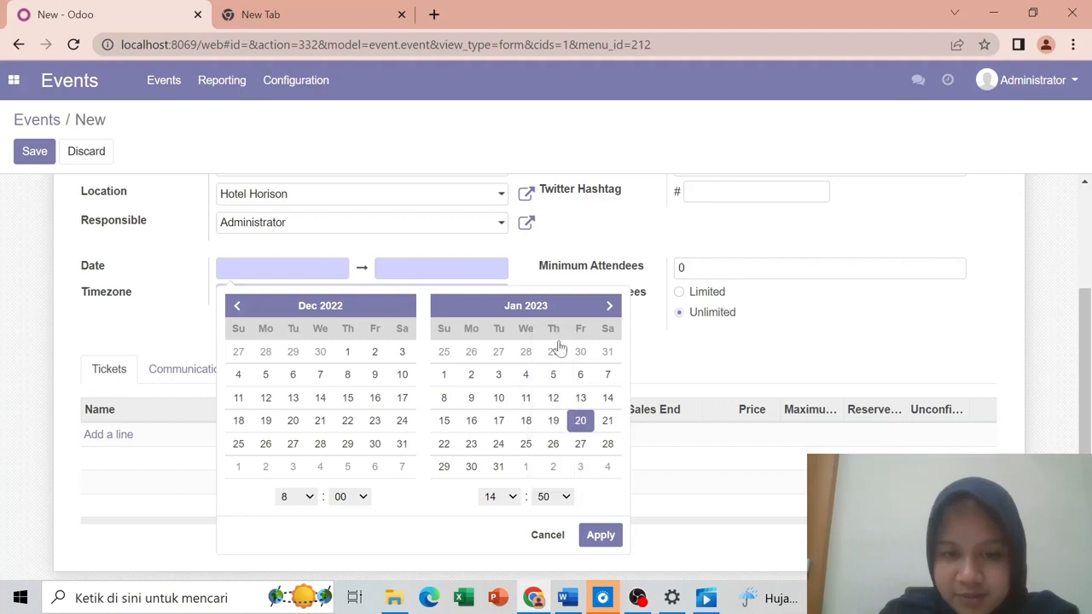
{"action": "left_click", "coordinate": [601, 538]}
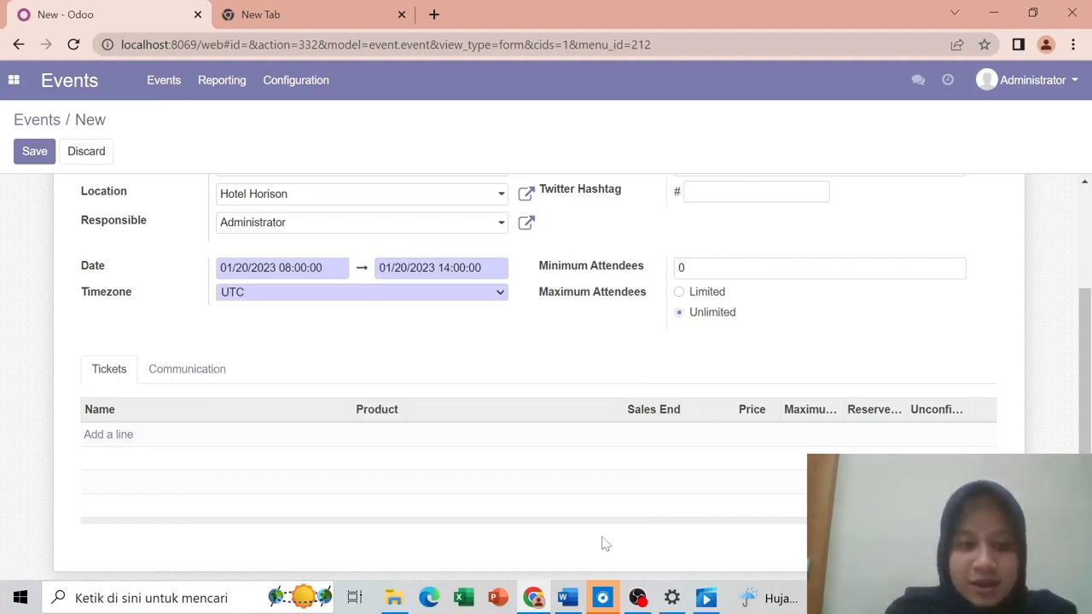
Step: Set the timezone to Etc/GMT+7 and save the event
{"action": "left_click", "coordinate": [257, 299]}
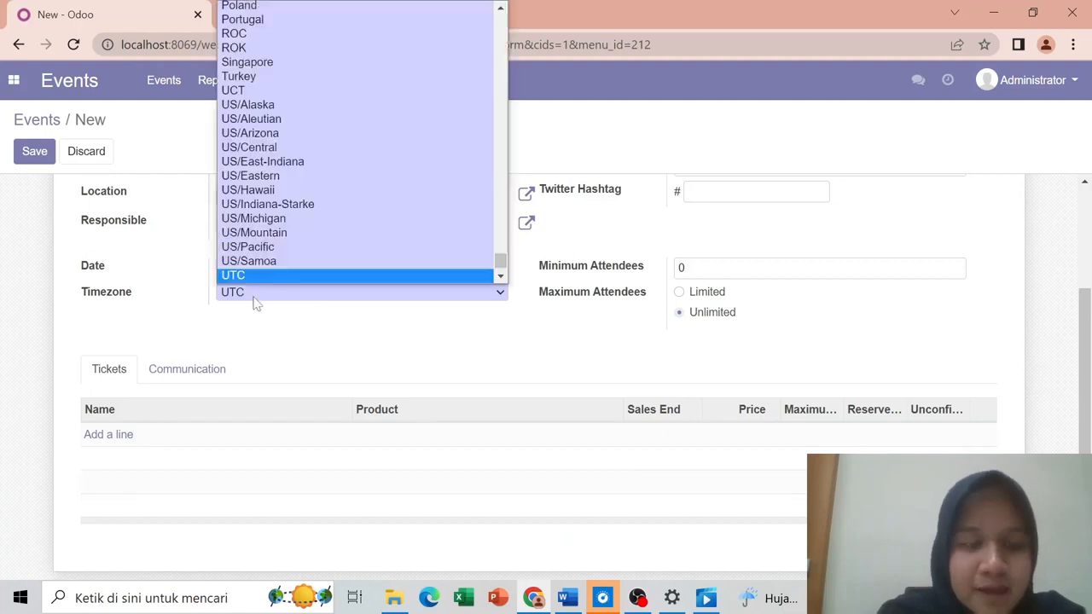
{"action": "type", "text": "etc"}
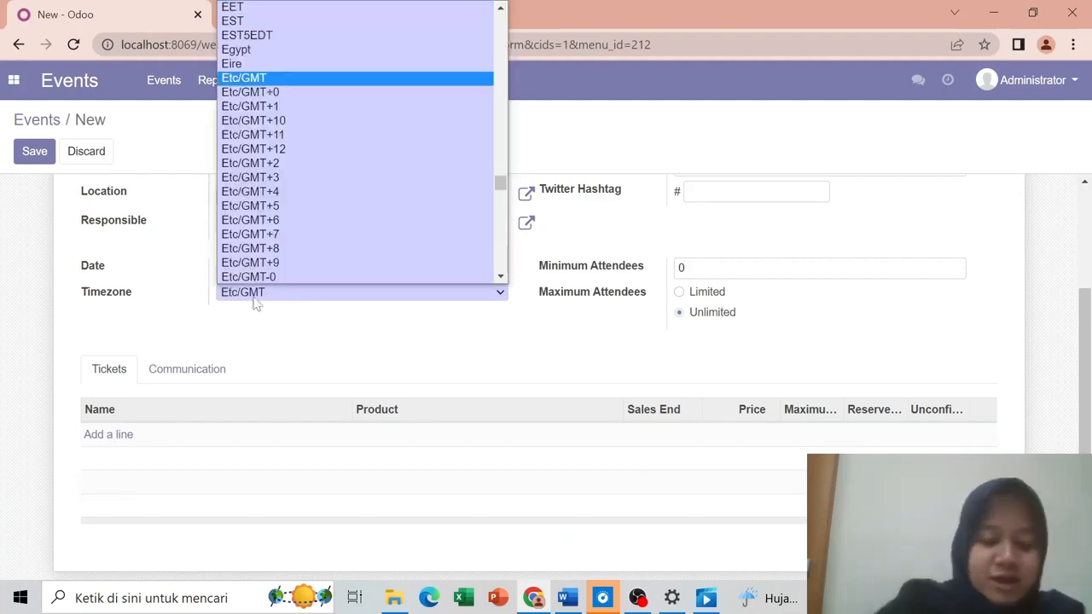
{"action": "key", "text": "Down"}
{"action": "key", "text": "Down"}
{"action": "key", "text": "Down"}
{"action": "key", "text": "Down"}
{"action": "key", "text": "Down"}
{"action": "key", "text": "Down"}
{"action": "key", "text": "Down"}
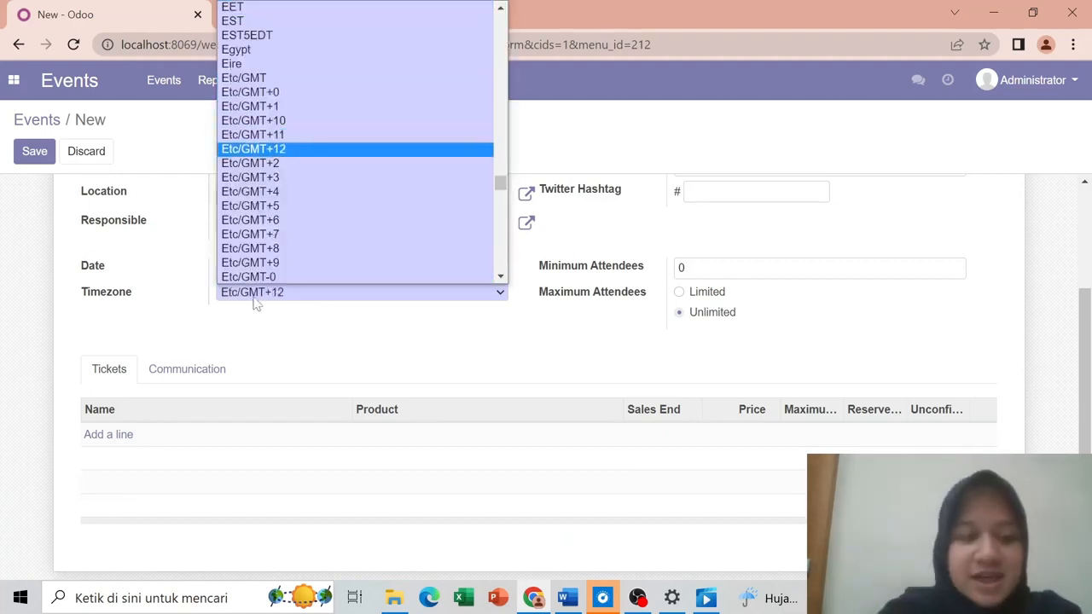
{"action": "key", "text": "Down"}
{"action": "key", "text": "Down"}
{"action": "key", "text": "Down"}
{"action": "key", "text": "Down"}
{"action": "key", "text": "Return"}
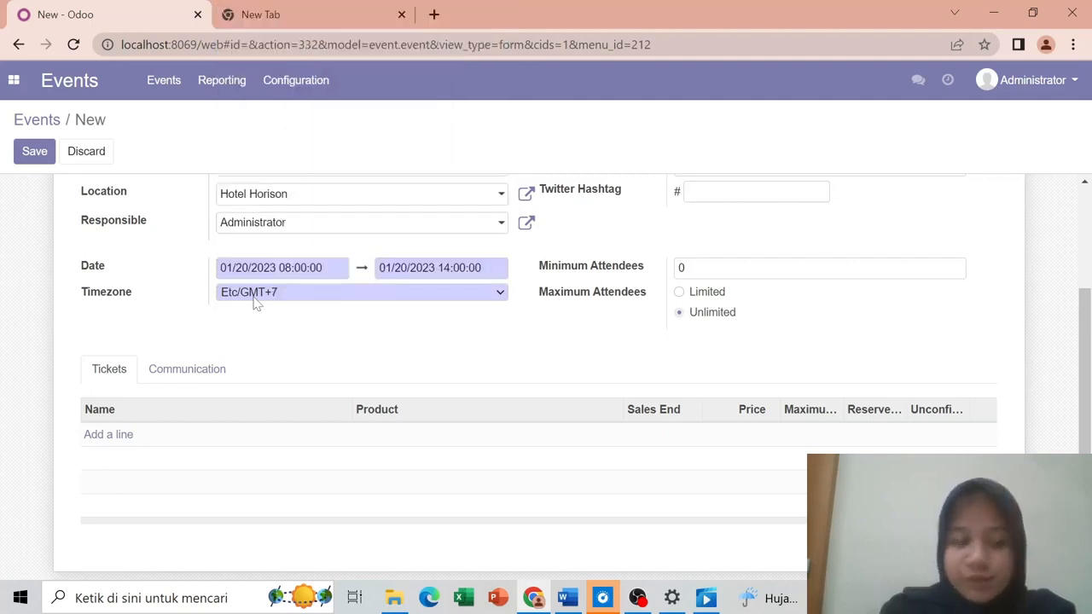
{"action": "left_click", "coordinate": [34, 151]}
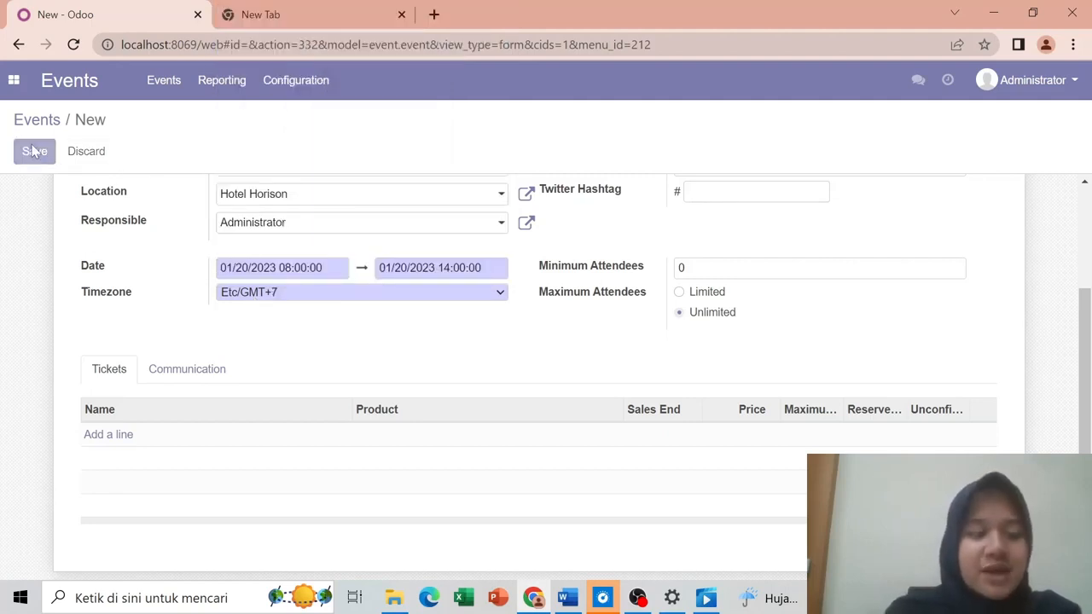
Step: Go back to the Events overview and reopen the Training Java Dasar event
{"action": "left_click", "coordinate": [165, 84]}
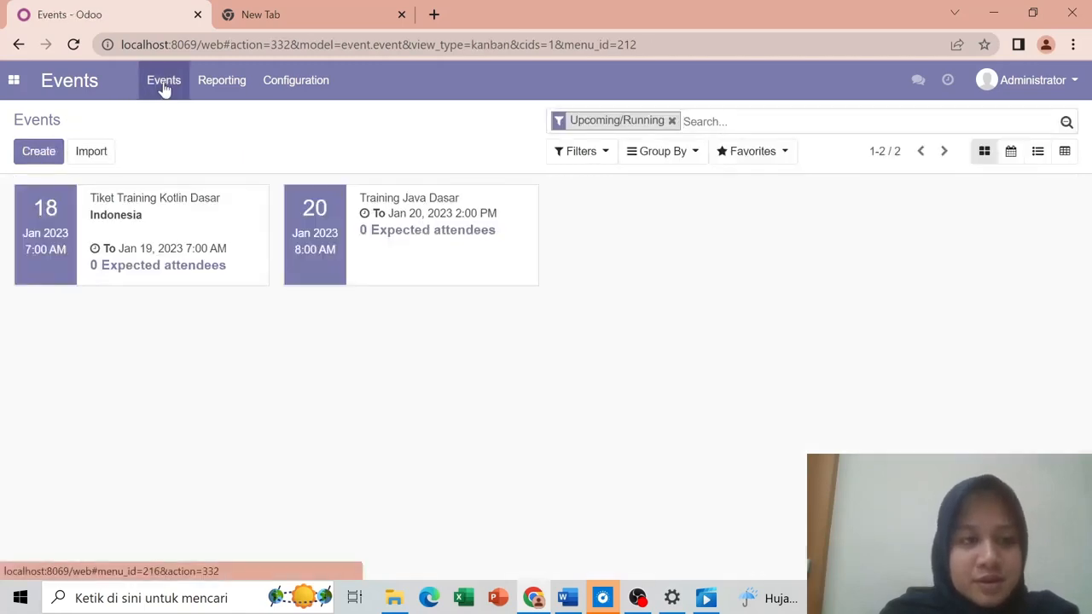
{"action": "left_click", "coordinate": [356, 255]}
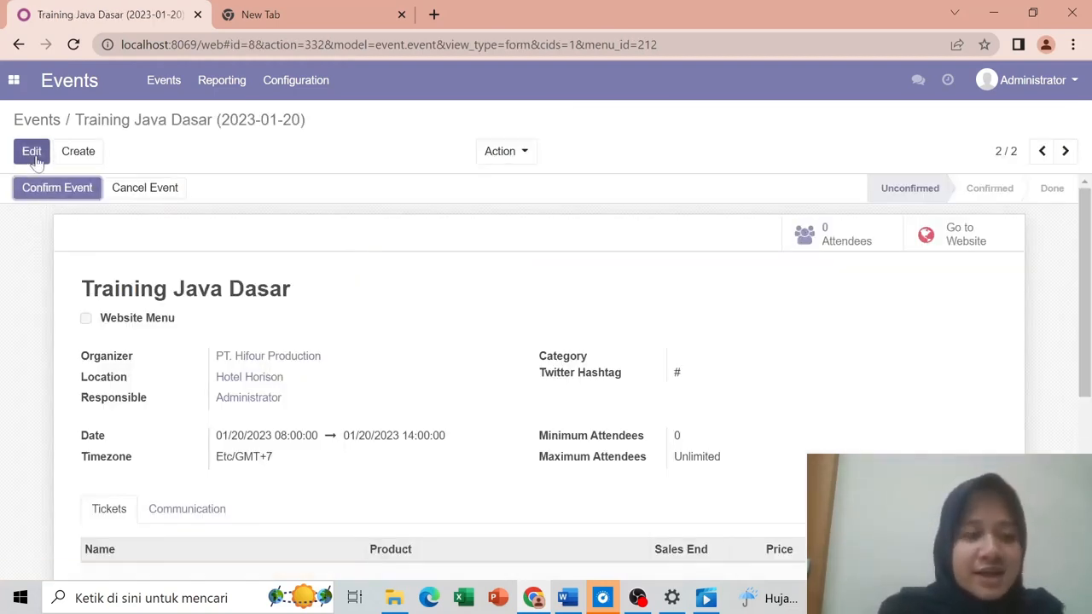
Step: Add a Tiket Training Java Dasar ticket at 1,200,000.00 with sales ending 01/17/2023, then save
{"action": "left_click", "coordinate": [32, 153]}
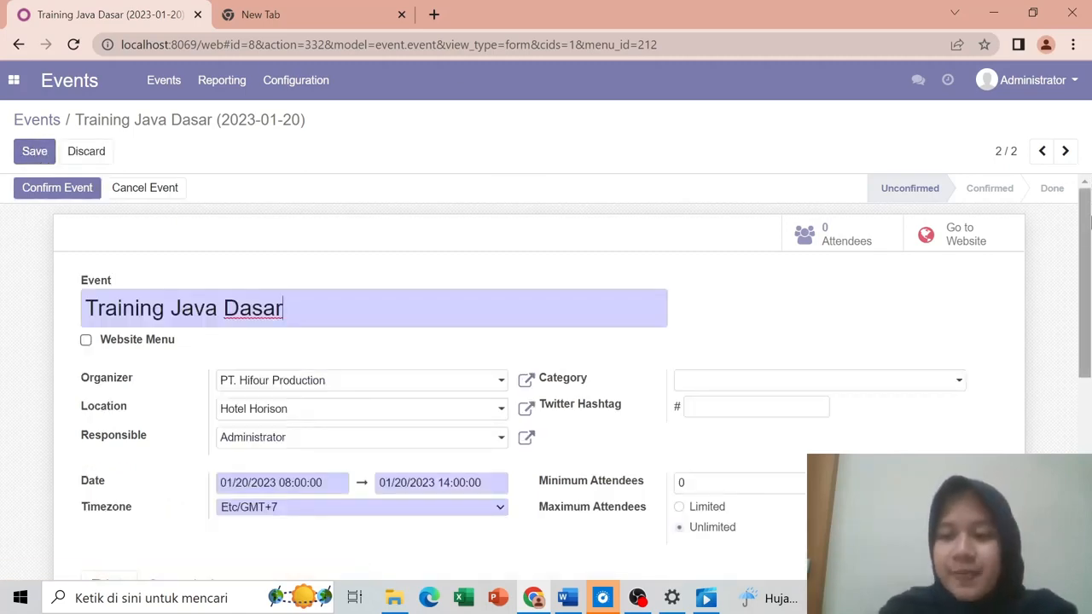
{"action": "left_click_drag", "start_coordinate": [1086, 195], "coordinate": [1087, 352]}
{"action": "left_click_drag", "start_coordinate": [1090, 392], "coordinate": [1090, 361]}
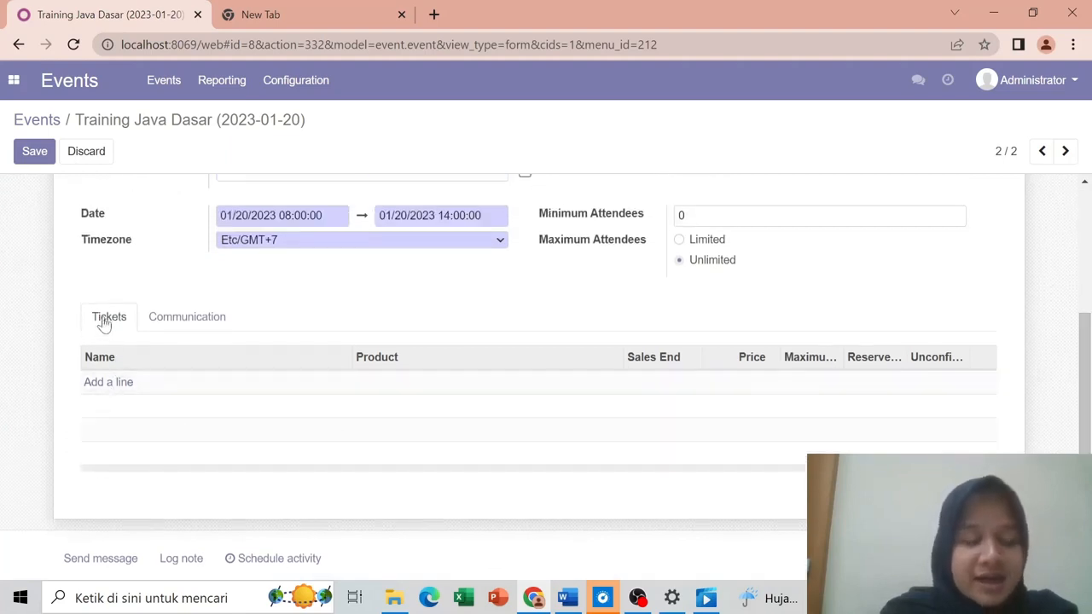
{"action": "left_click", "coordinate": [111, 383]}
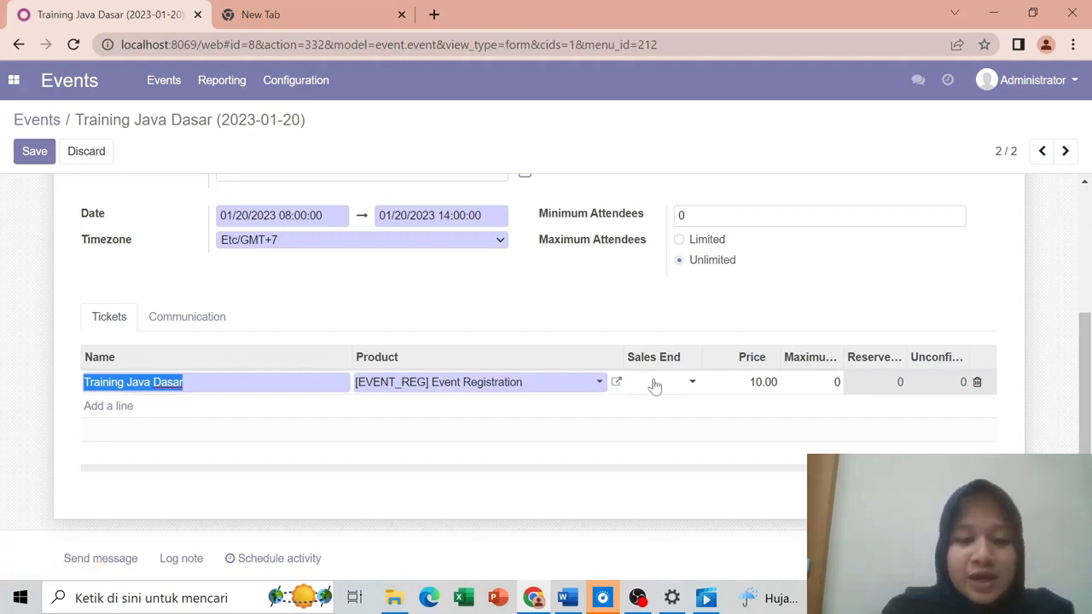
{"action": "left_click", "coordinate": [595, 385]}
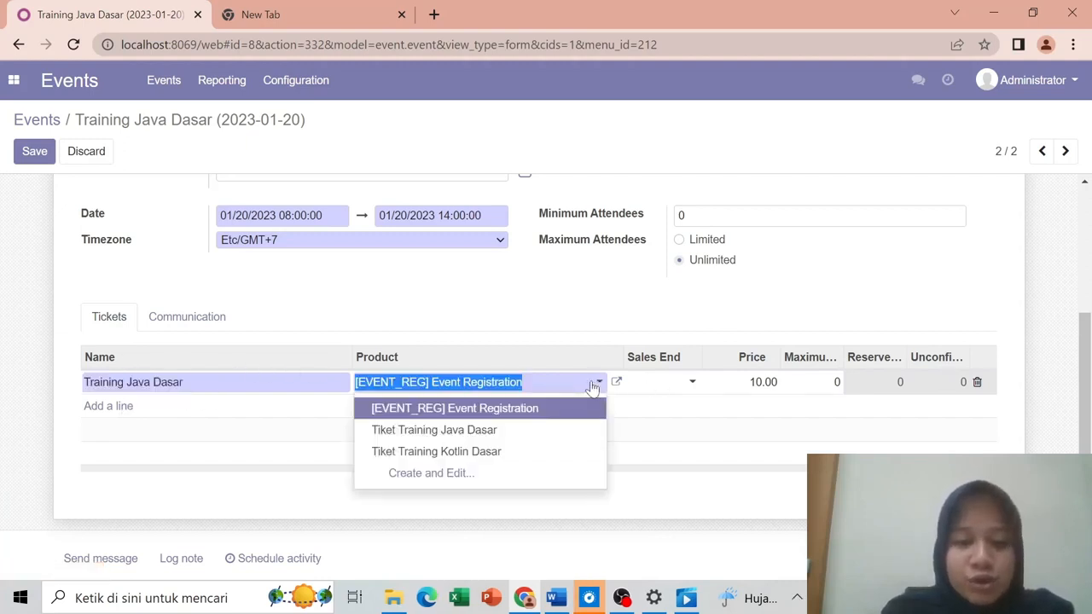
{"action": "left_click", "coordinate": [448, 435]}
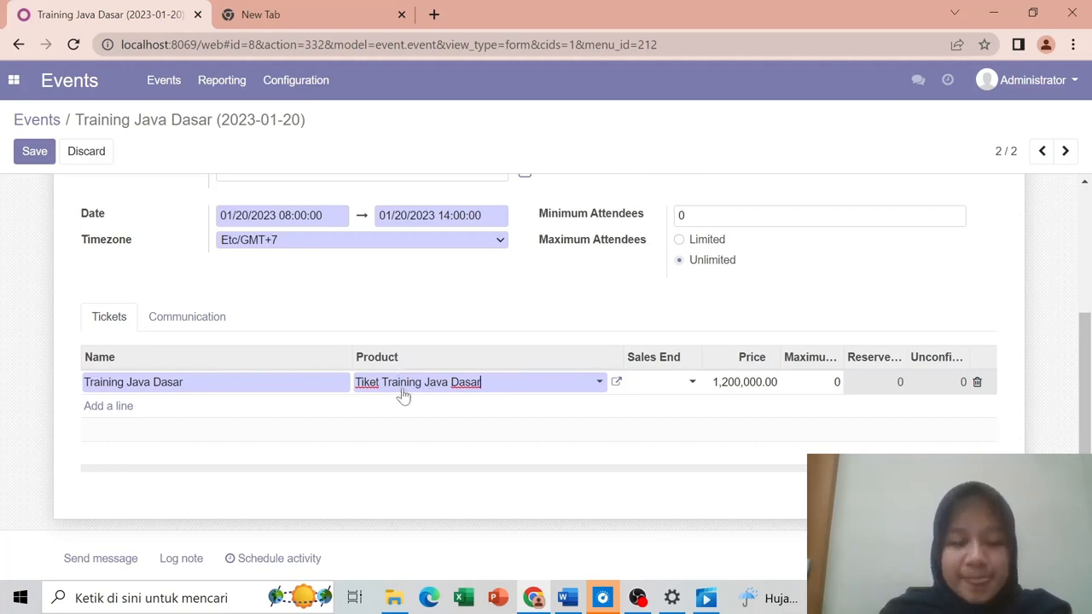
{"action": "left_click", "coordinate": [667, 387]}
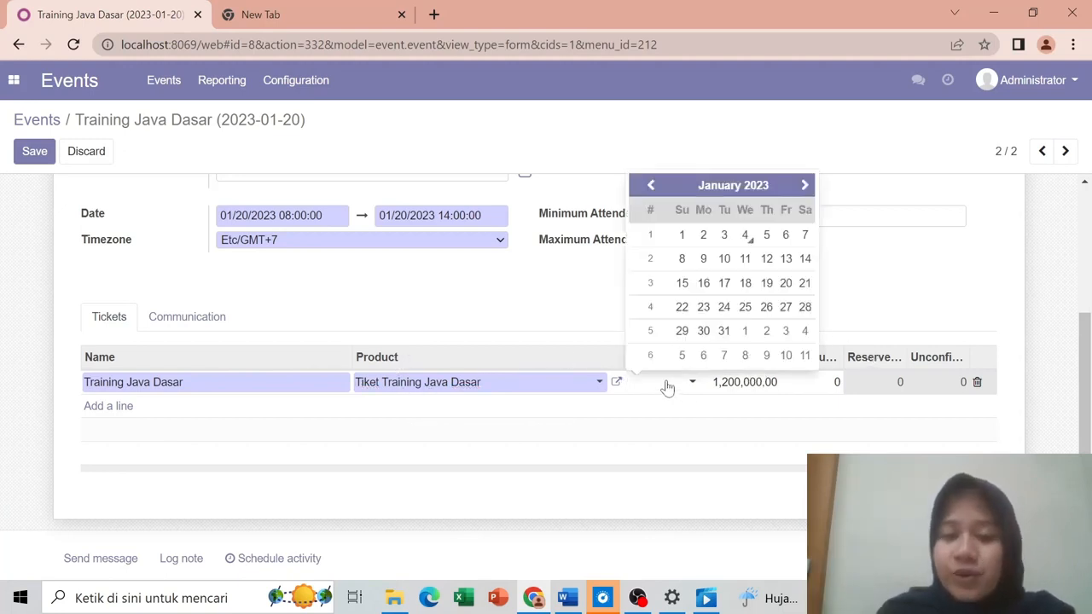
{"action": "left_click", "coordinate": [724, 285]}
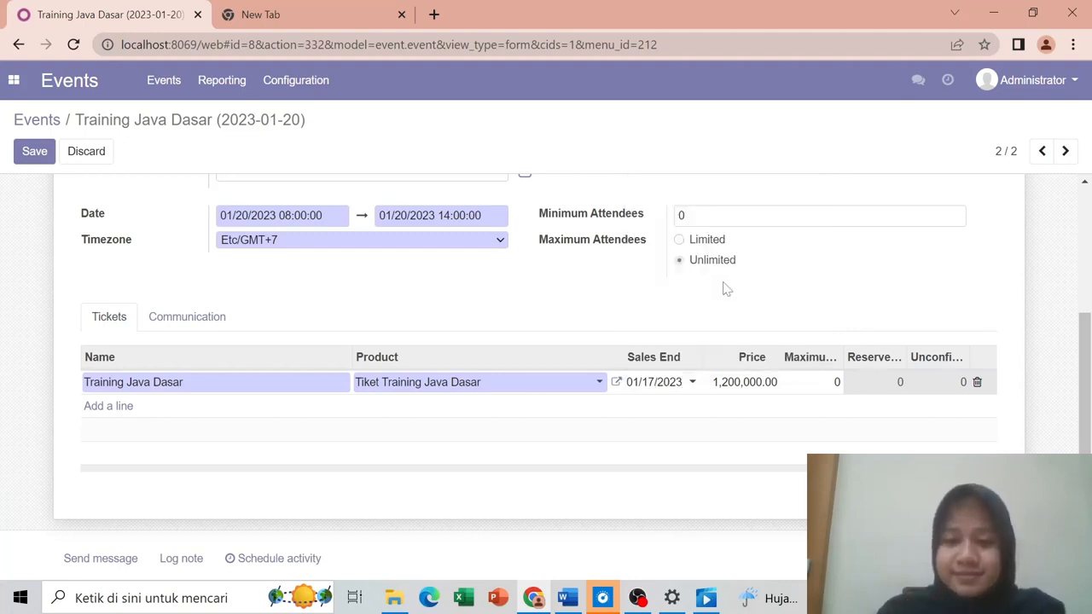
{"action": "left_click", "coordinate": [28, 155]}
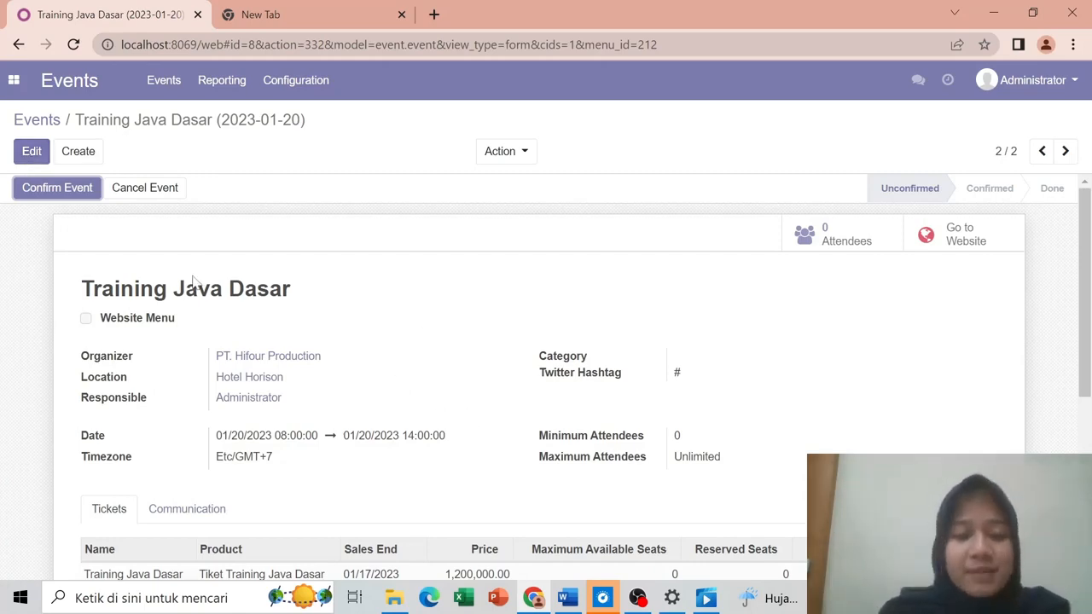
Step: Set the event's minimum attendees to 50, limit the maximum to 1000, and save
{"action": "left_click", "coordinate": [28, 151]}
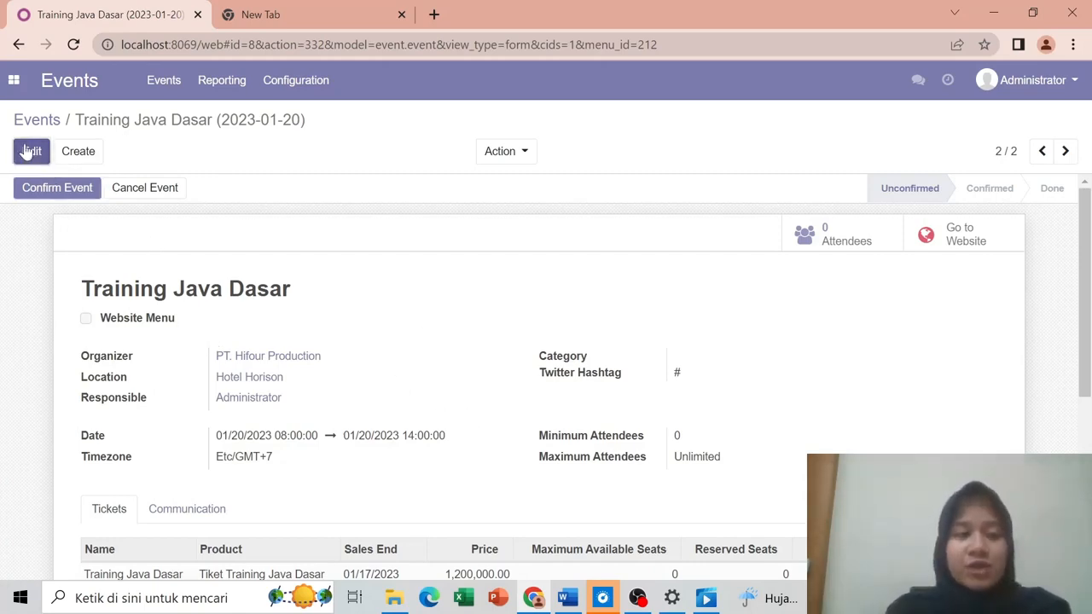
{"action": "scroll", "coordinate": [1089, 253], "scroll_direction": "down", "scroll_amount": 2}
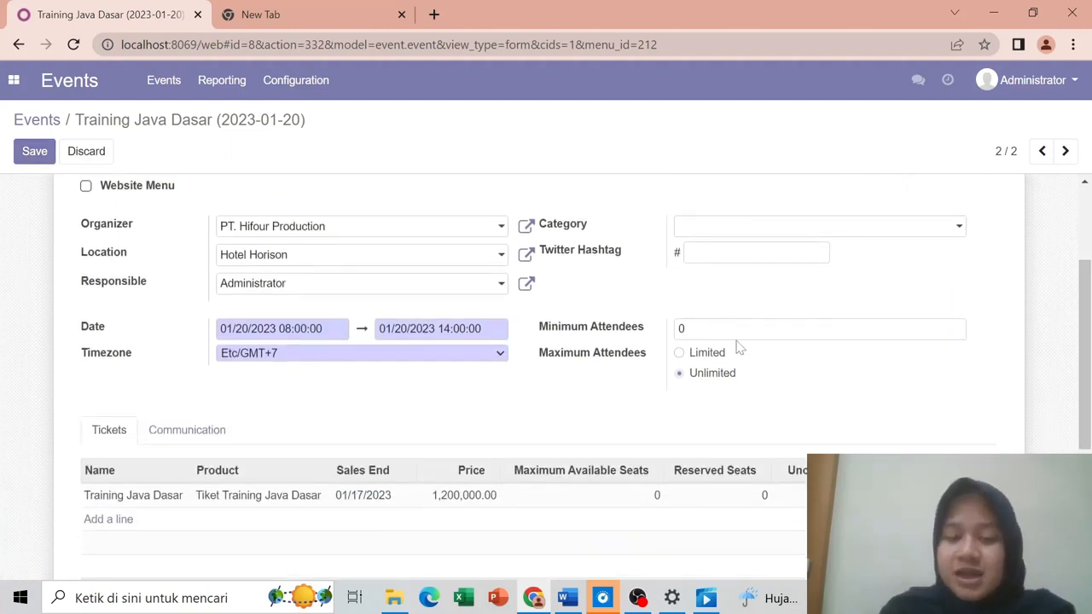
{"action": "left_click", "coordinate": [628, 335]}
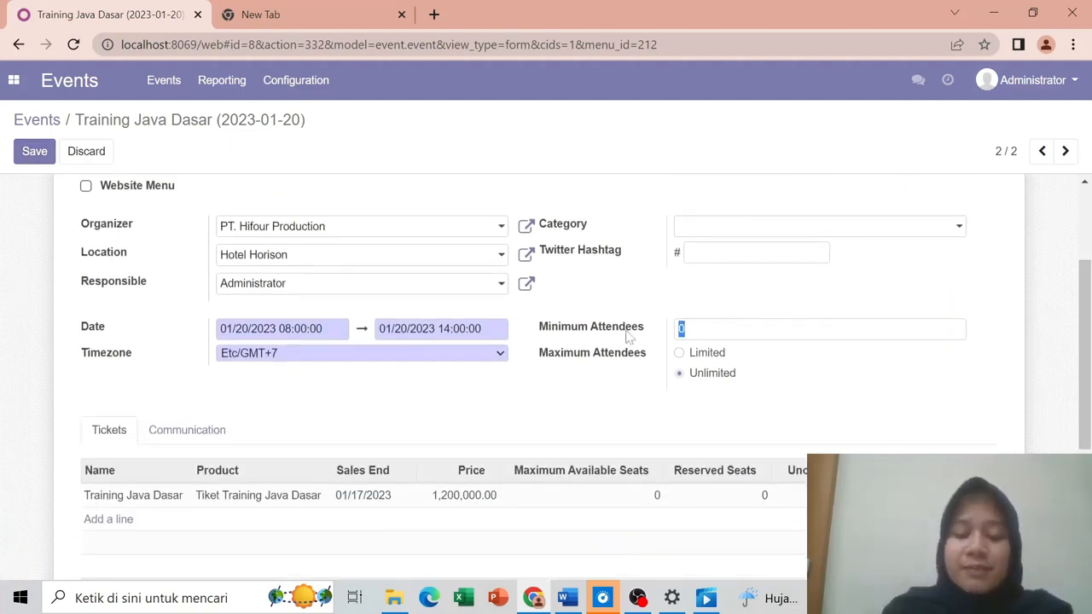
{"action": "mouse_move", "coordinate": [629, 335]}
{"action": "type", "text": "50"}
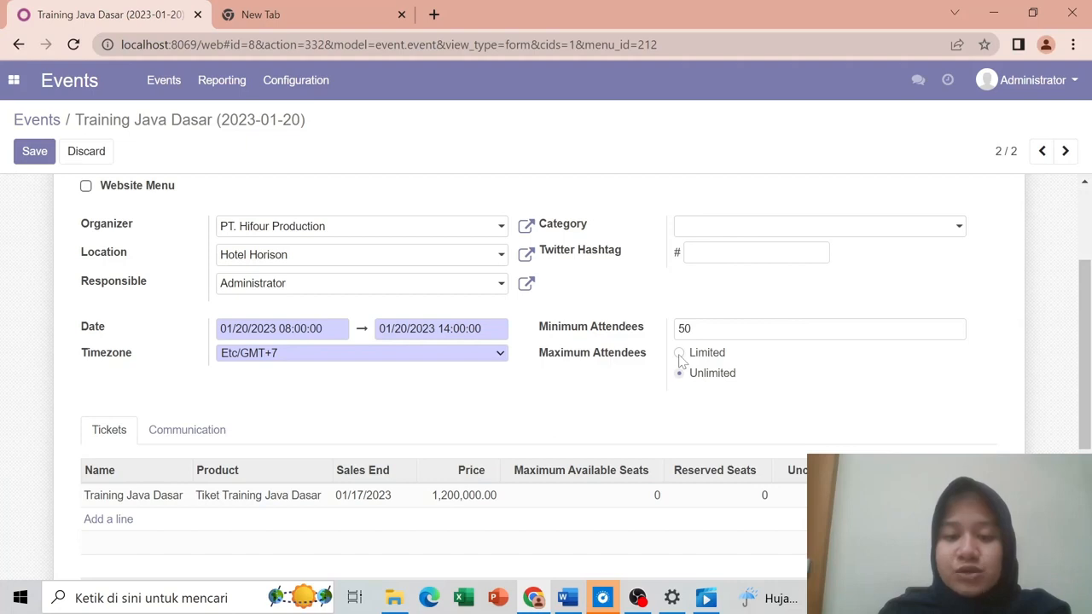
{"action": "left_click", "coordinate": [680, 354]}
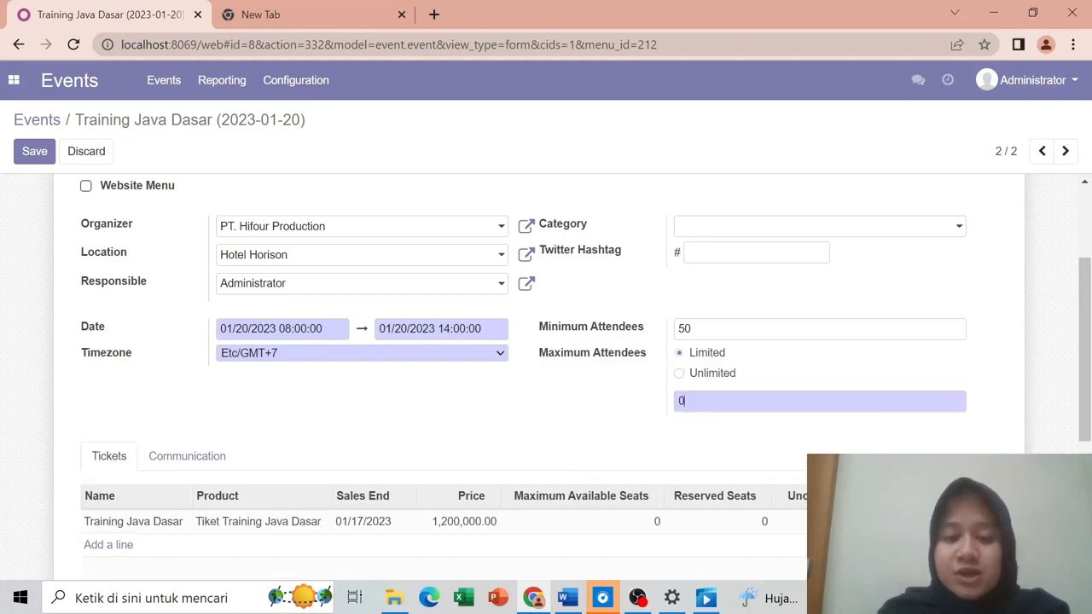
{"action": "left_click_drag", "start_coordinate": [684, 401], "coordinate": [642, 410]}
{"action": "type", "text": "1000"}
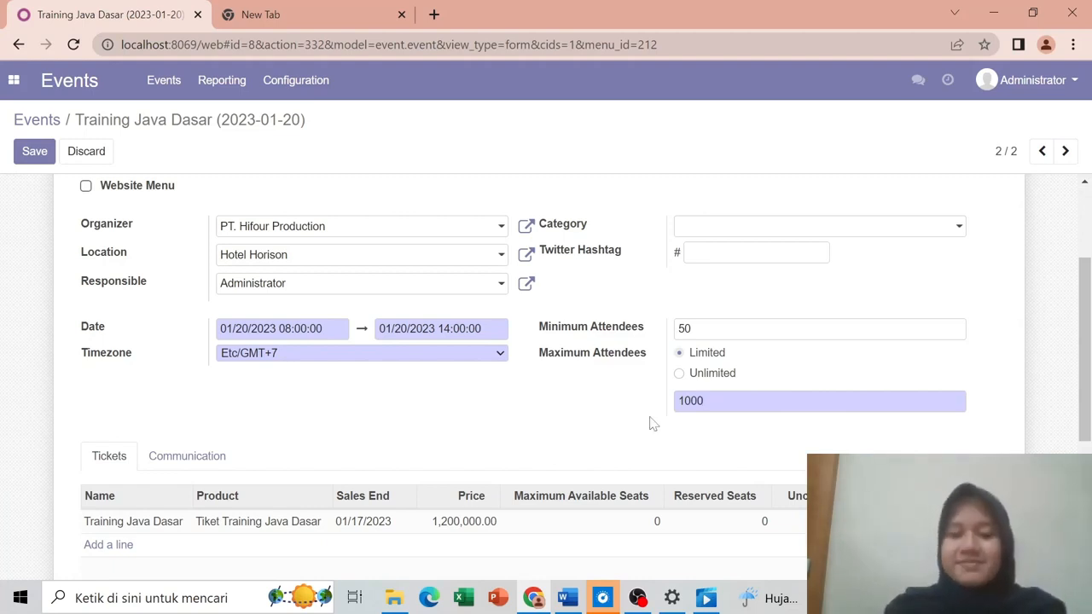
{"action": "left_click", "coordinate": [35, 159]}
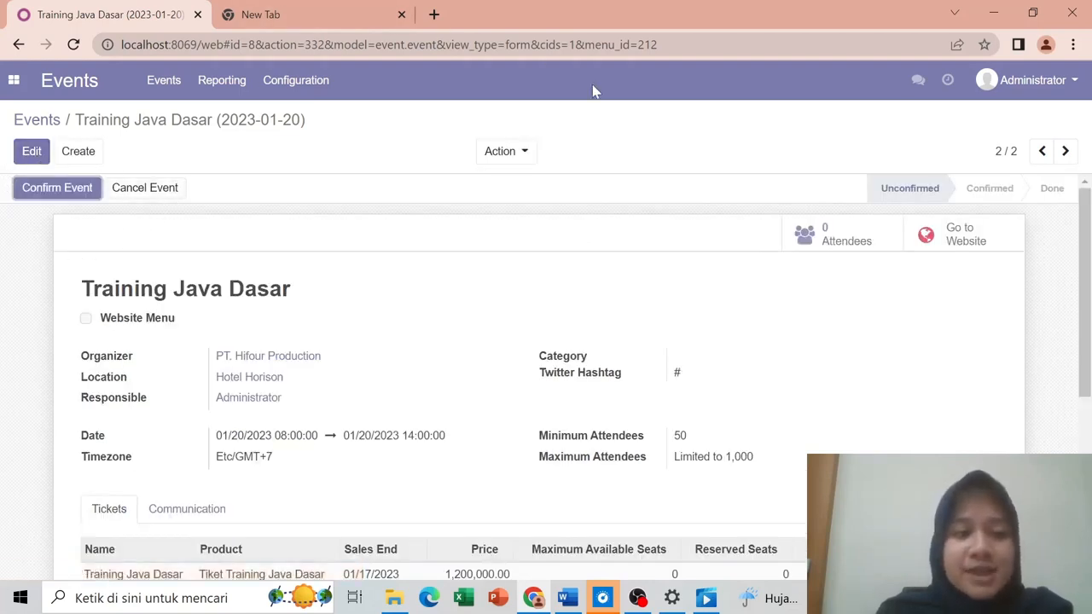
Step: Publish Training Java Dasar on its website page, then view the website's Events listing
{"action": "left_click", "coordinate": [963, 236]}
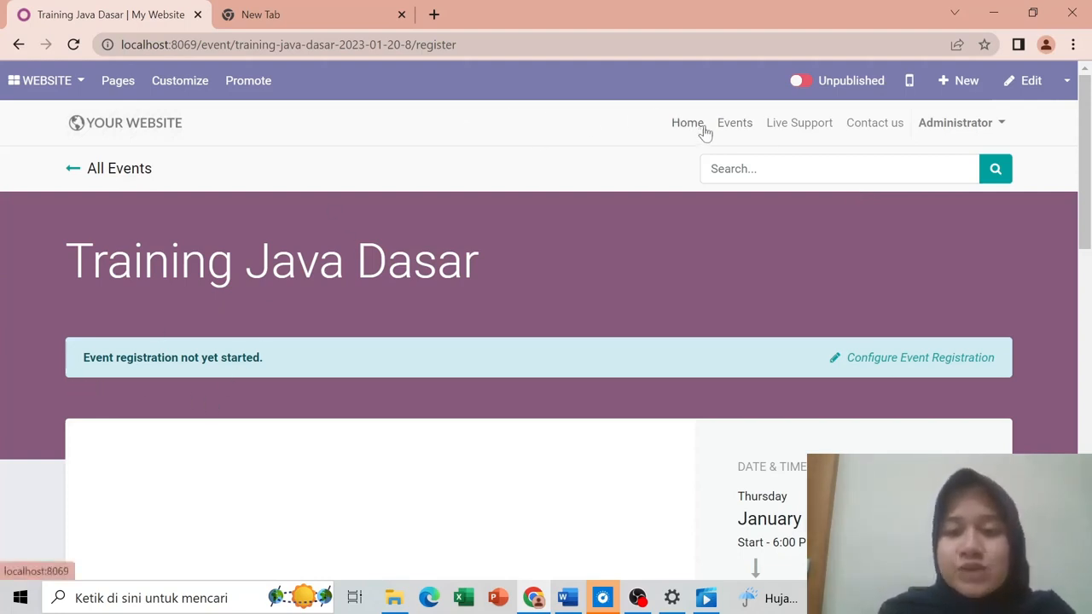
{"action": "left_click", "coordinate": [807, 85]}
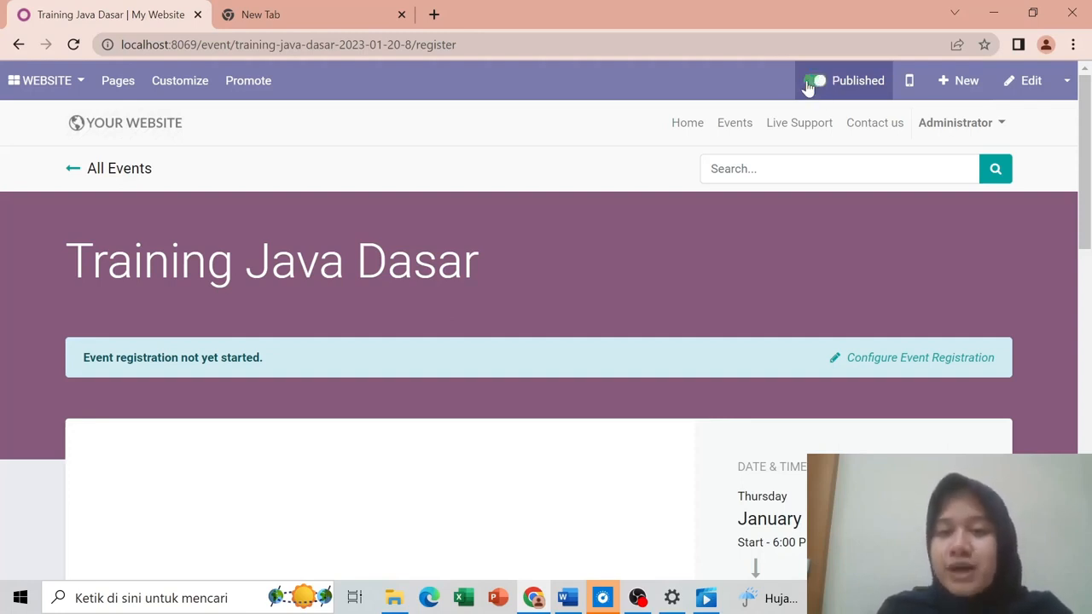
{"action": "left_click", "coordinate": [733, 126]}
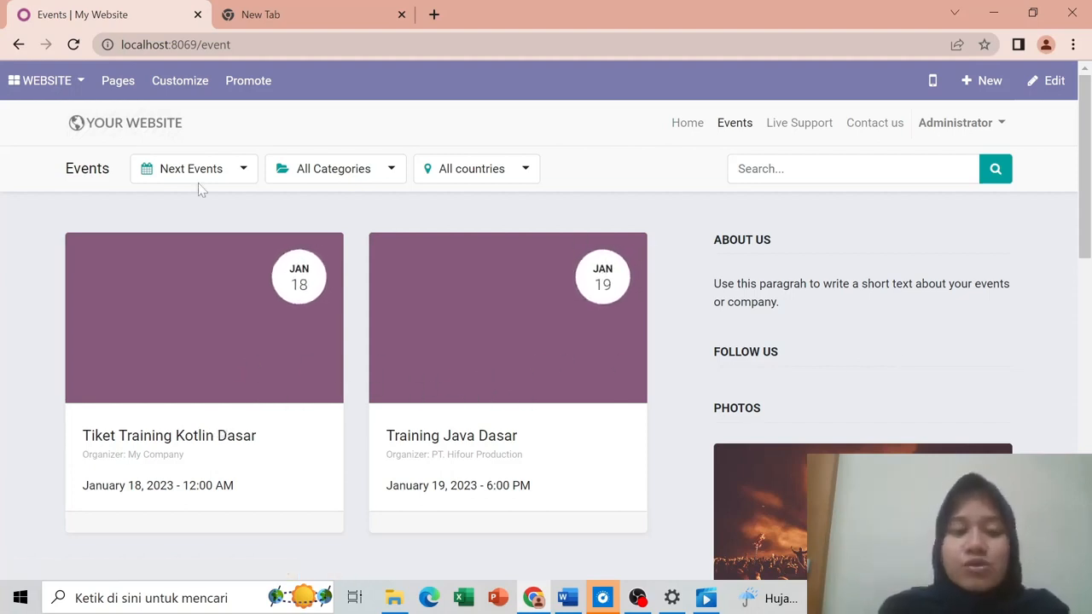
{"action": "left_click", "coordinate": [1051, 87]}
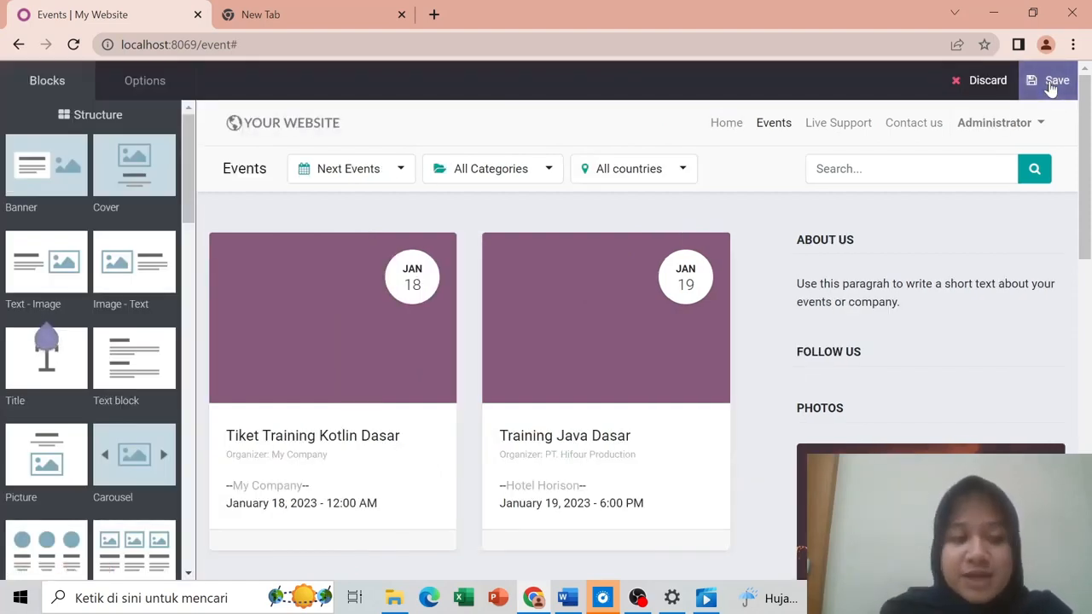
{"action": "left_click", "coordinate": [520, 373]}
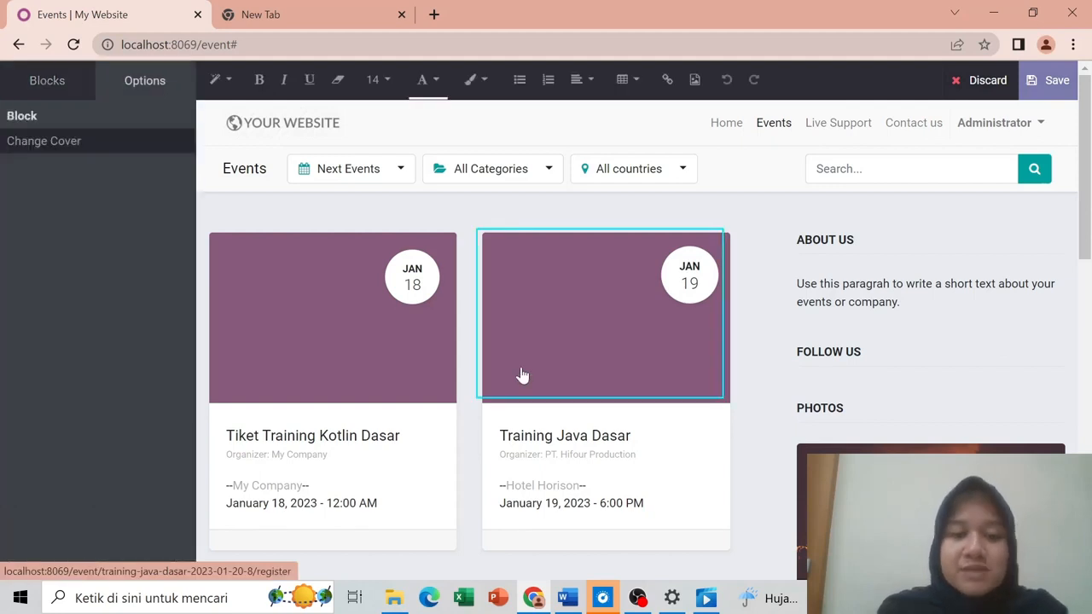
{"action": "left_click", "coordinate": [59, 140]}
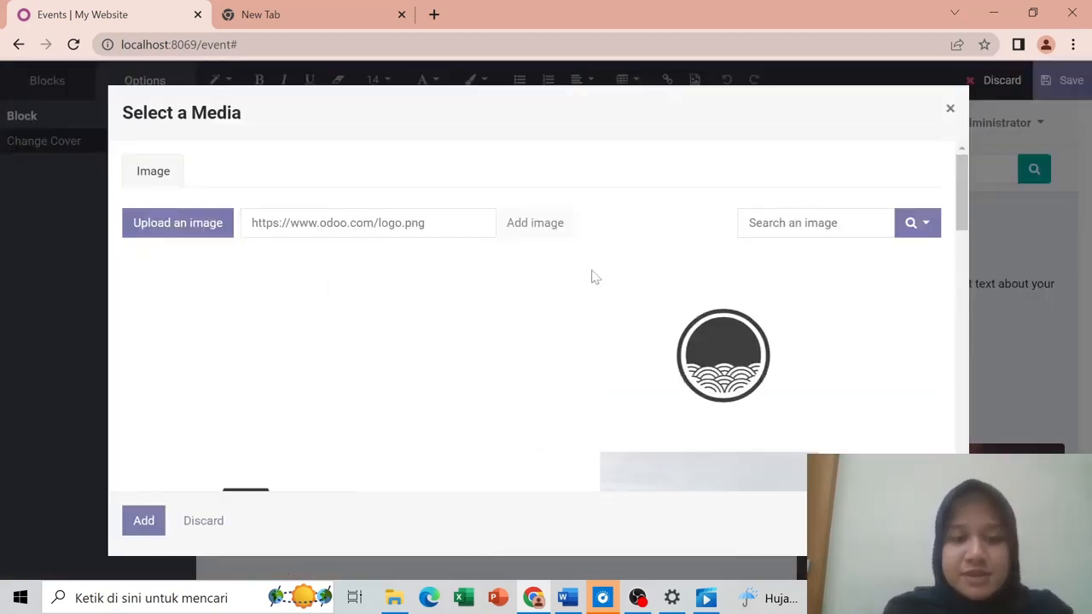
{"action": "left_click", "coordinate": [952, 108]}
{"action": "left_click", "coordinate": [861, 302]}
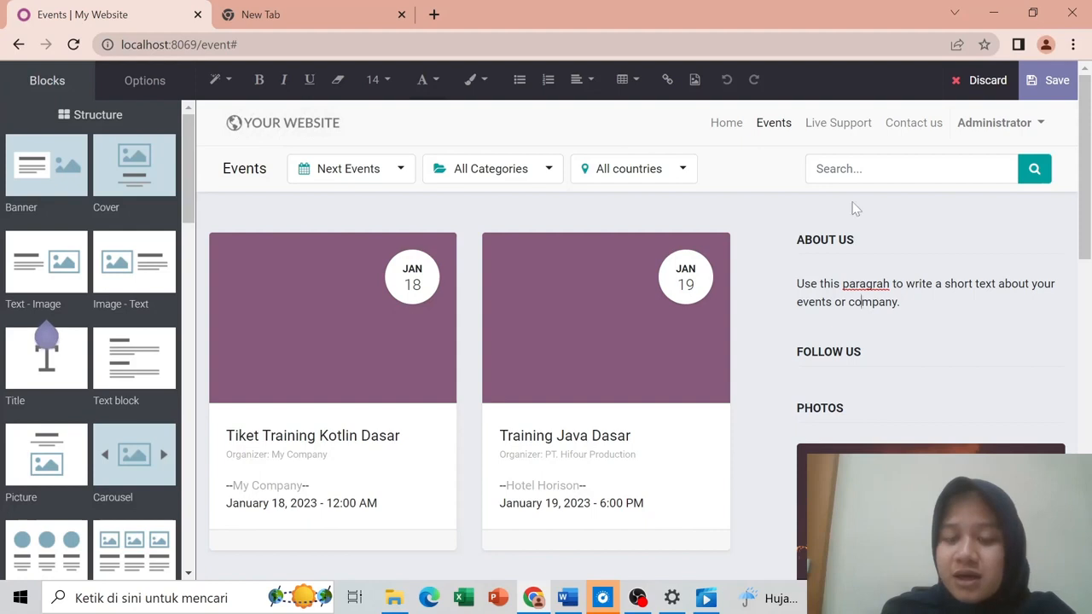
{"action": "left_click", "coordinate": [1036, 86]}
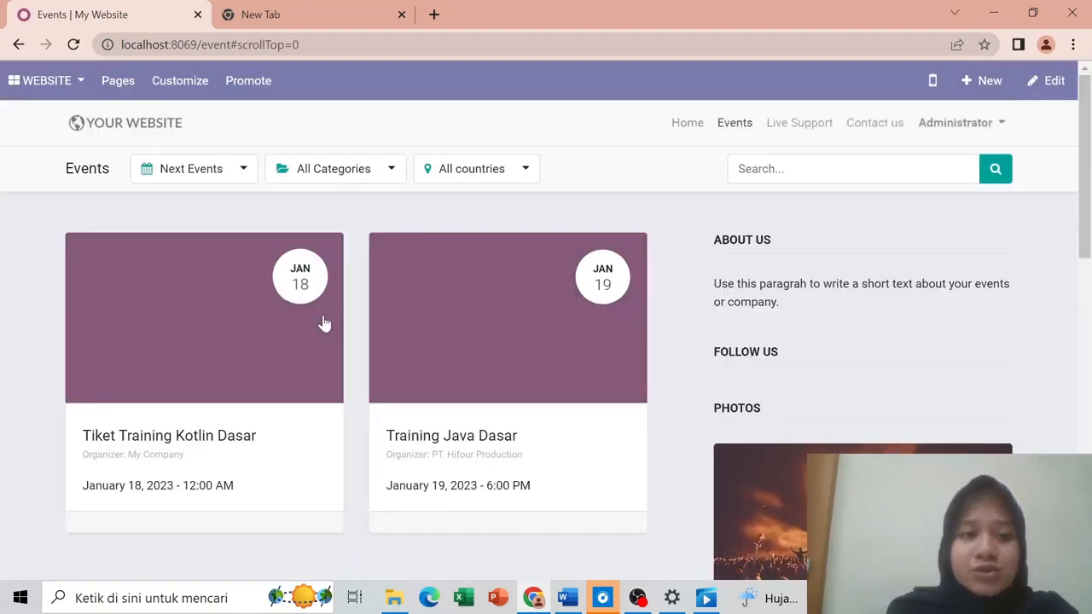
Step: Switch to the Sales app's Quotations list and bring up the Word ticket sales document
{"action": "left_click", "coordinate": [17, 84]}
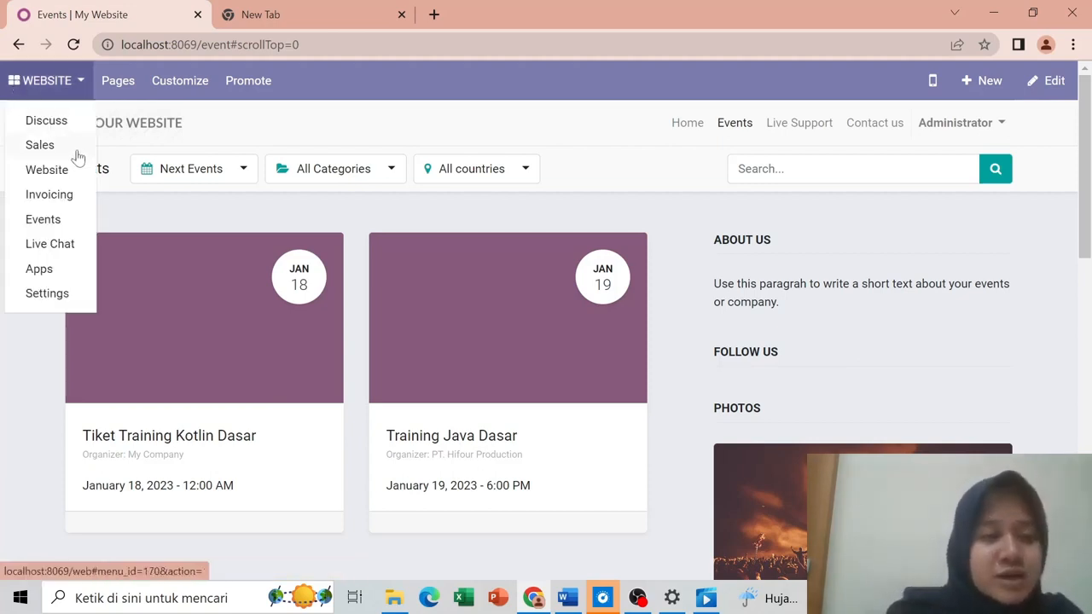
{"action": "left_click", "coordinate": [41, 145]}
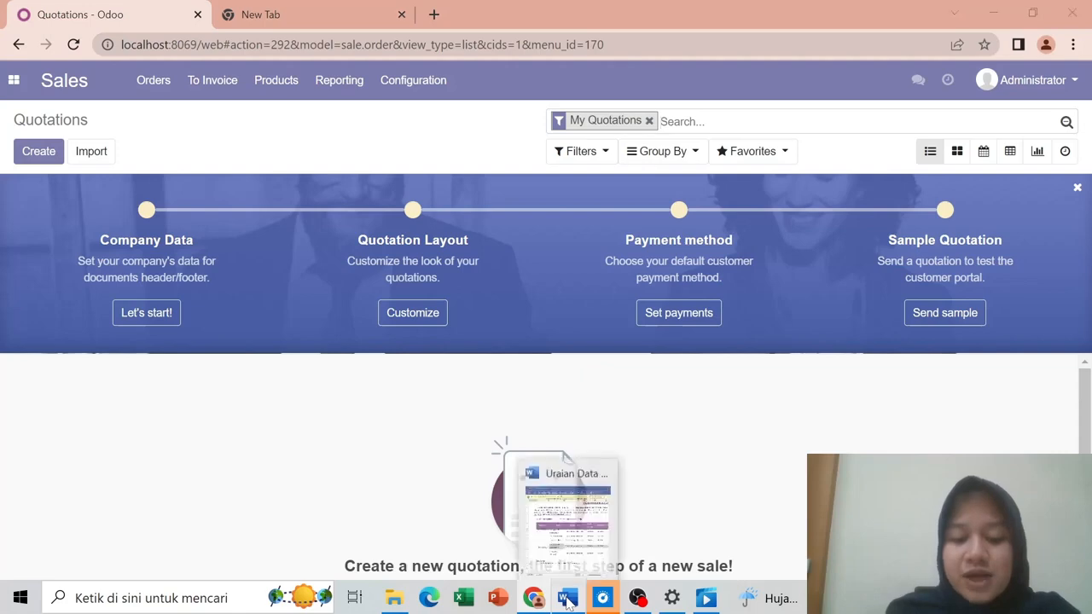
{"action": "left_click", "coordinate": [568, 599]}
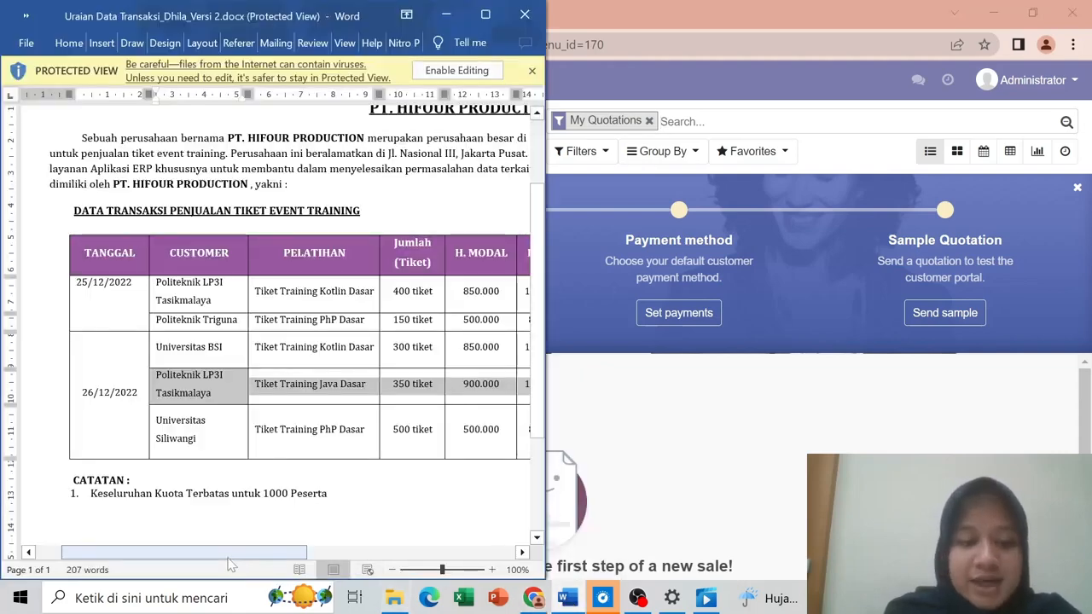
Step: Scroll the Word ticket table to the price columns, then minimize Word to reveal Odoo
{"action": "mouse_move", "coordinate": [228, 558]}
{"action": "left_mouse_down"}
{"action": "mouse_move", "coordinate": [450, 548]}
{"action": "mouse_move", "coordinate": [237, 540]}
{"action": "left_mouse_up"}
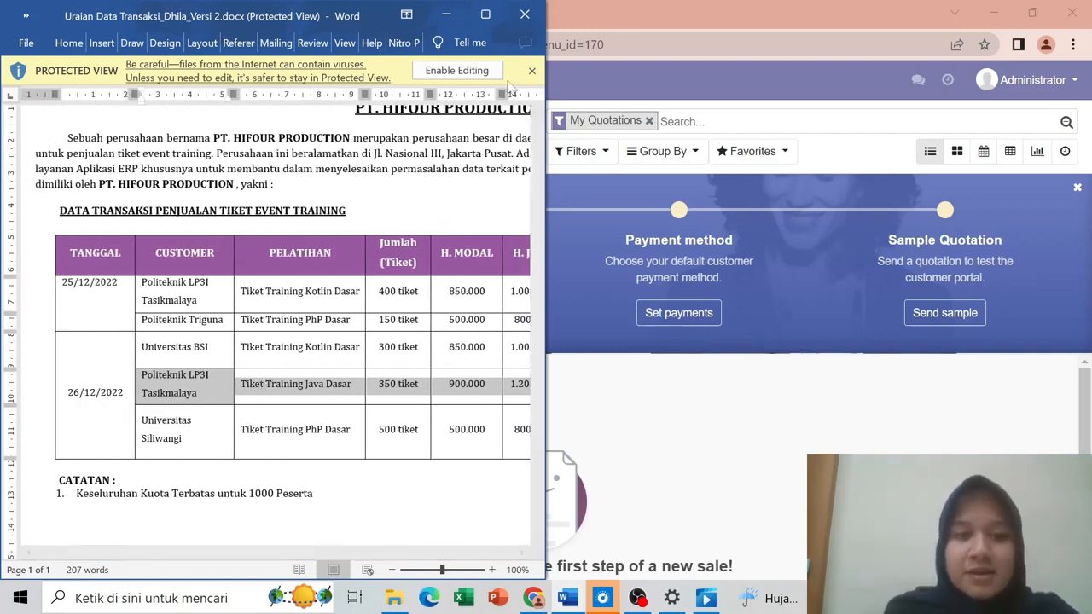
{"action": "left_click", "coordinate": [433, 17]}
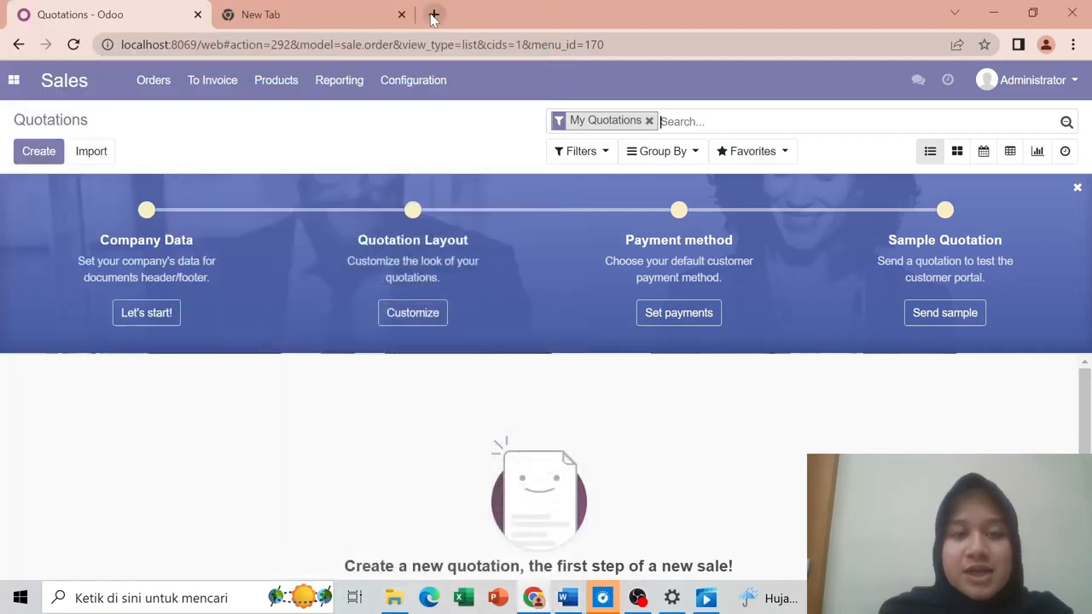
Step: Create a quotation for customer Politeknik LP3I Tasikmalaya and add a blank order line
{"action": "left_click", "coordinate": [33, 162]}
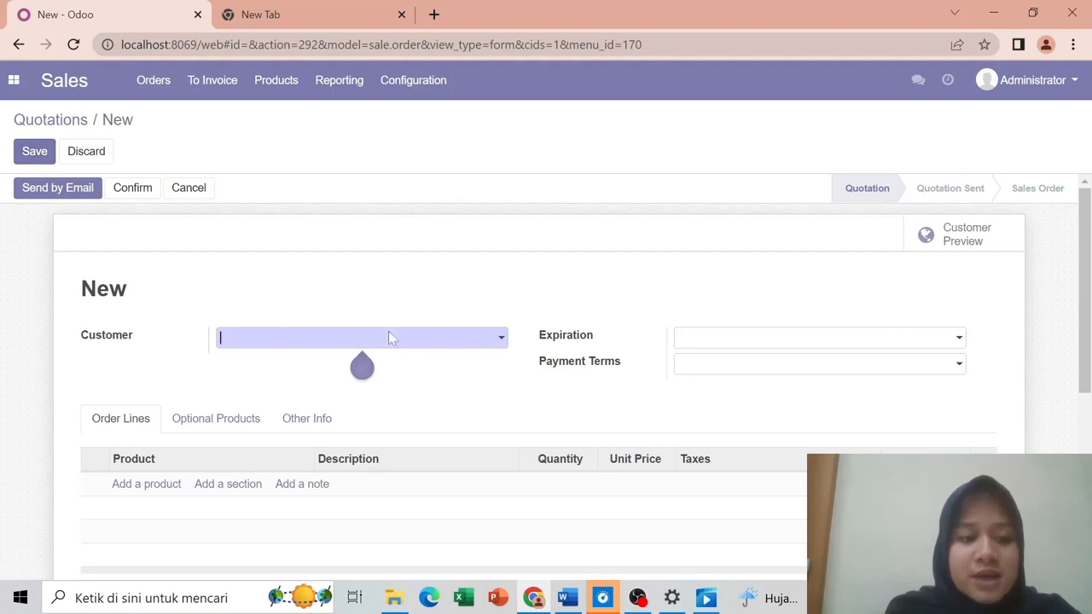
{"action": "left_click", "coordinate": [422, 337]}
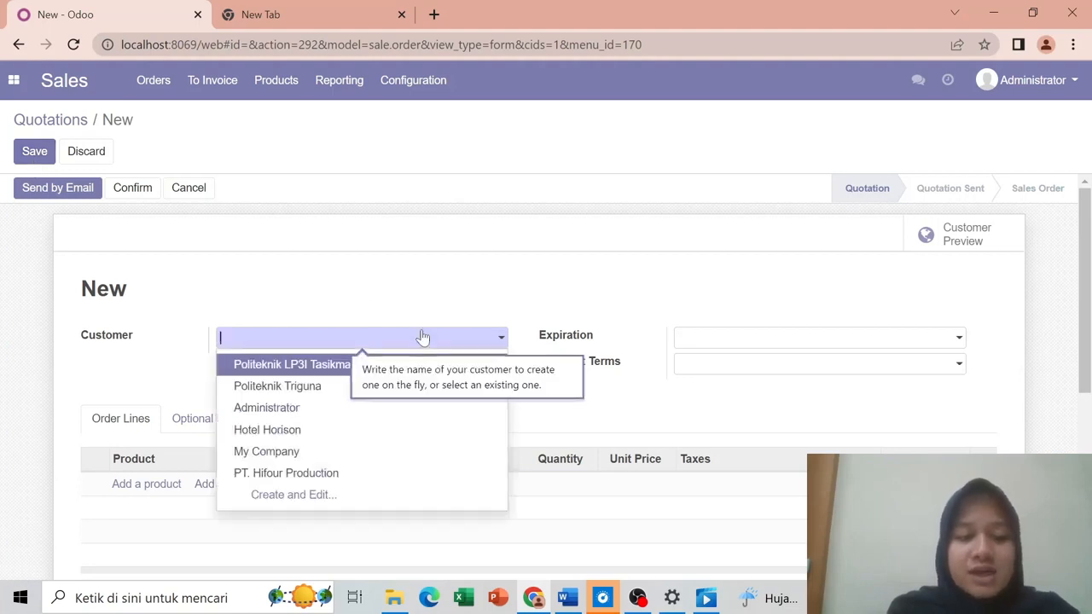
{"action": "left_click", "coordinate": [321, 372]}
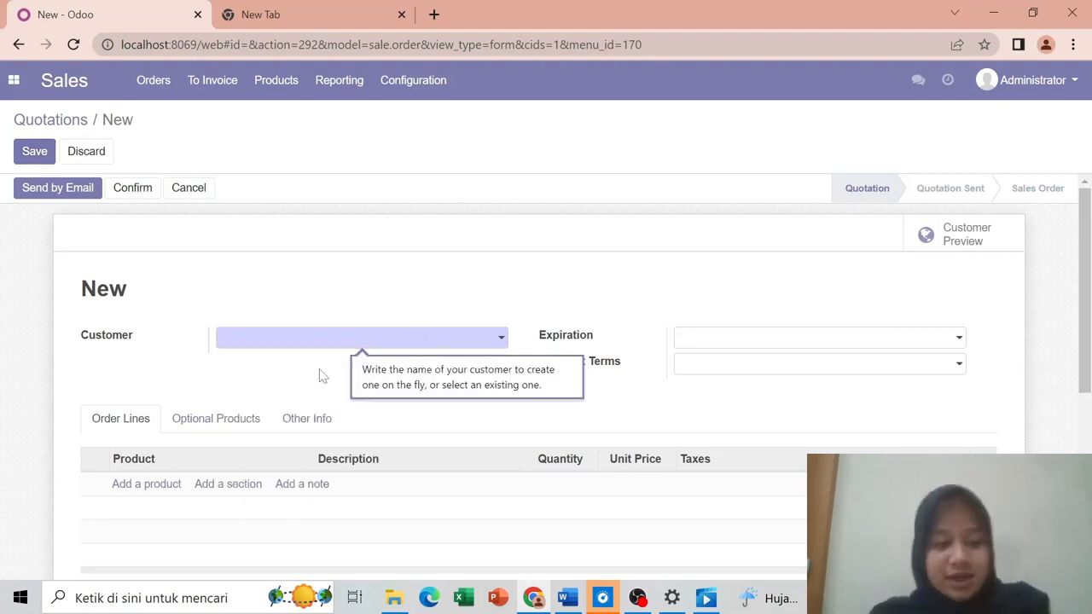
{"action": "left_click", "coordinate": [500, 338]}
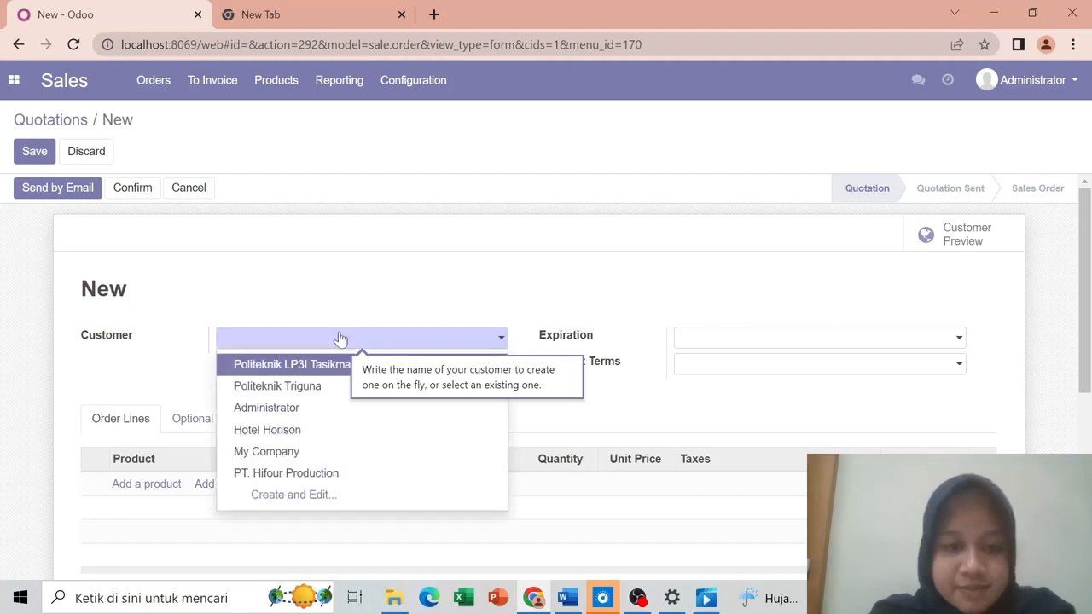
{"action": "left_click", "coordinate": [284, 365]}
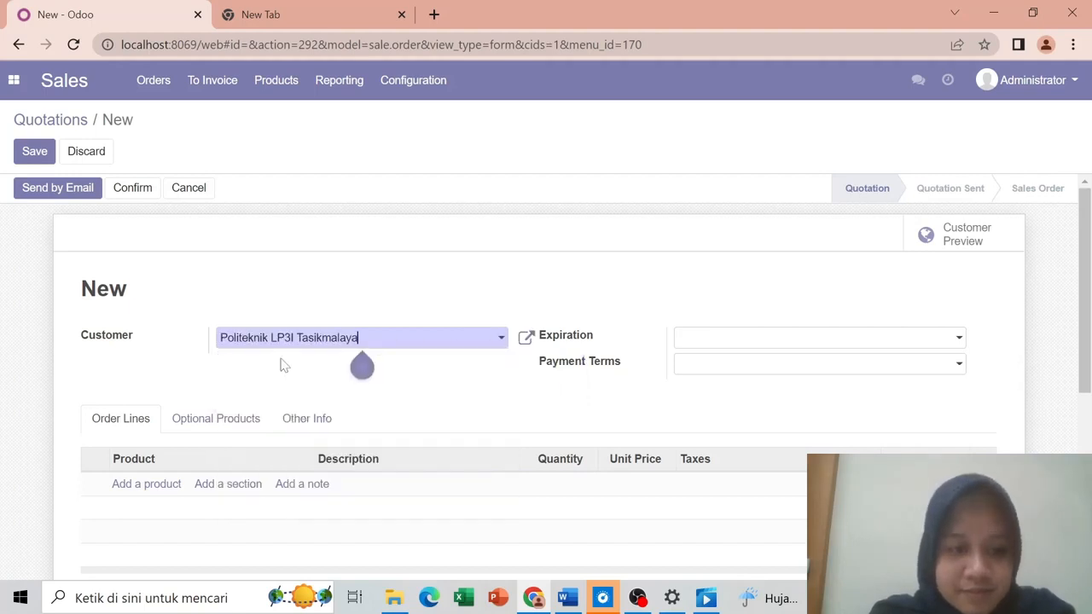
{"action": "left_click", "coordinate": [167, 487]}
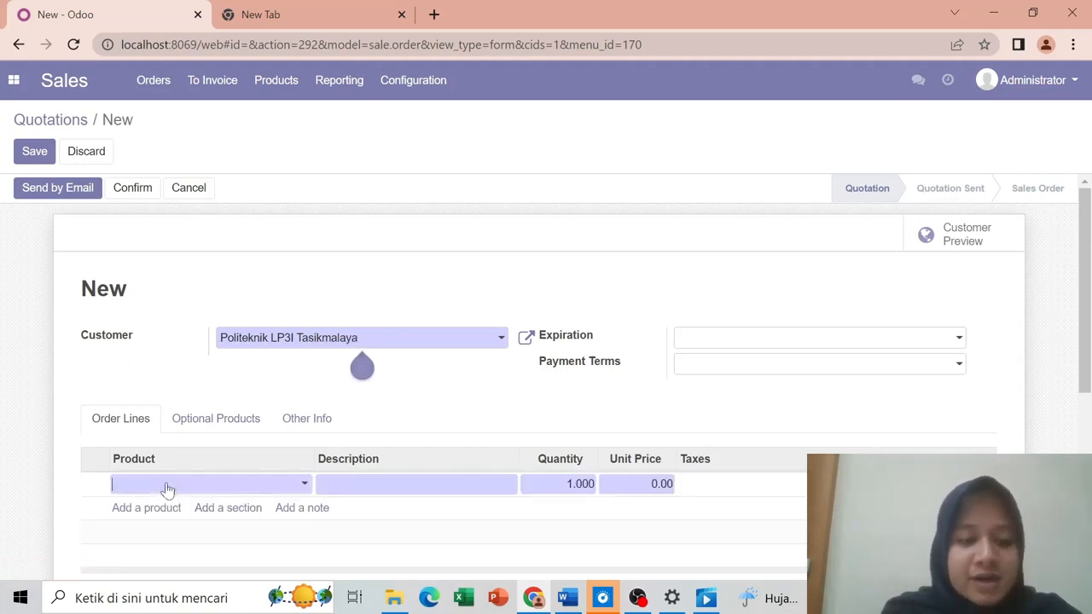
Step: Choose product Tiket Training Java Dasar with the Training Java Dasar (2023-01-20) event and ticket
{"action": "left_click", "coordinate": [305, 486]}
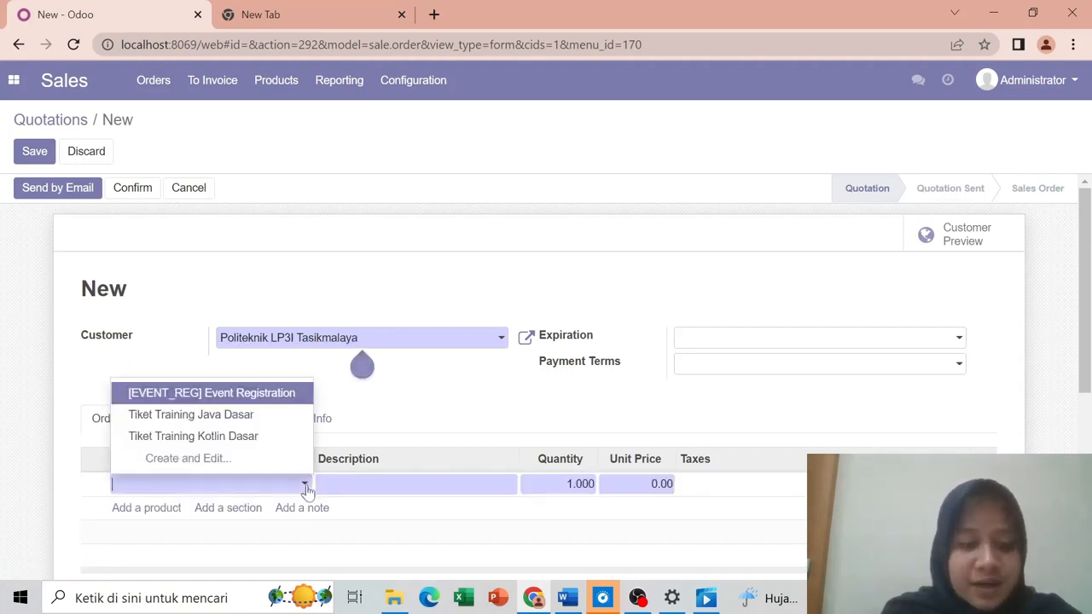
{"action": "left_click", "coordinate": [254, 420]}
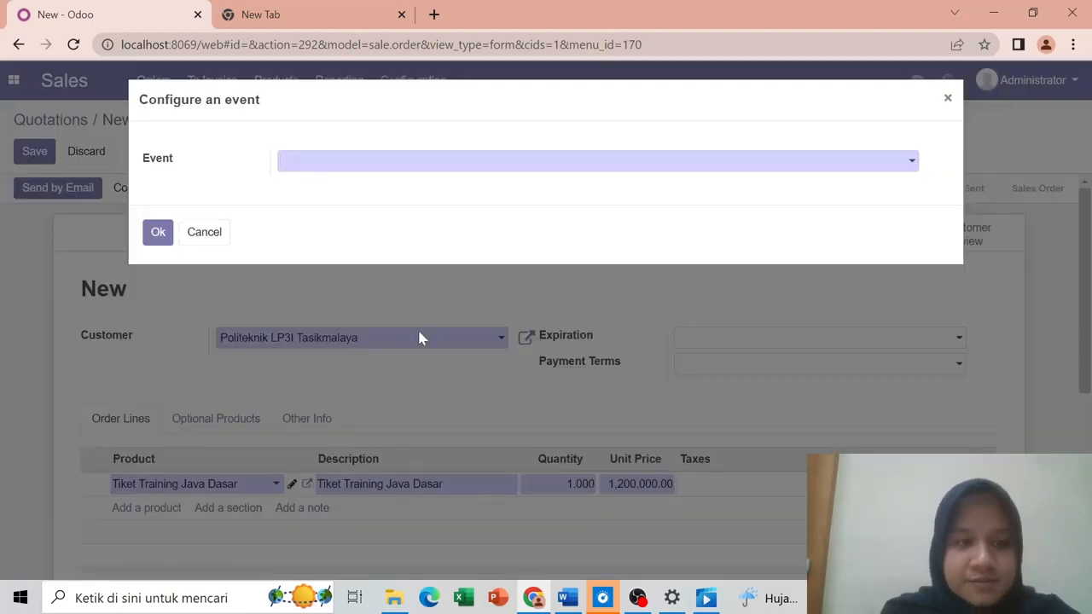
{"action": "left_click", "coordinate": [309, 163]}
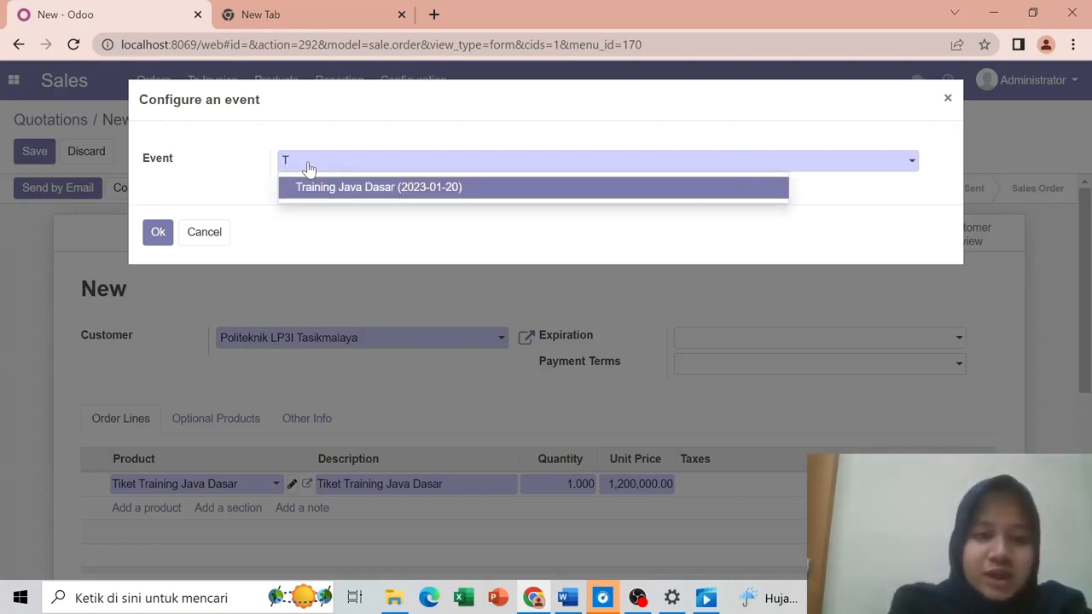
{"action": "left_click", "coordinate": [347, 190]}
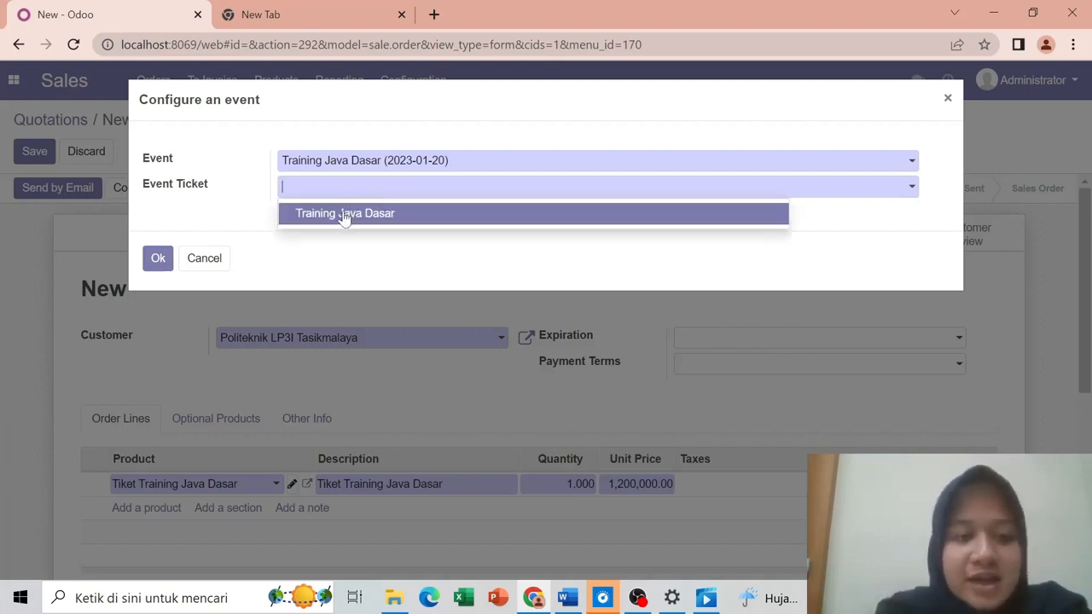
{"action": "left_click", "coordinate": [344, 215]}
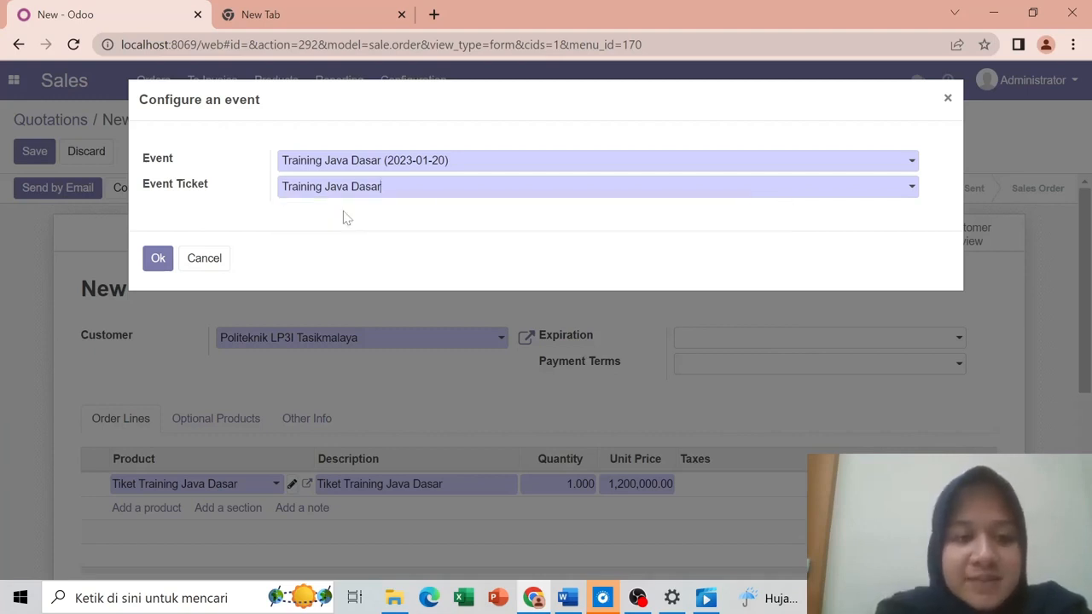
{"action": "left_click", "coordinate": [157, 263]}
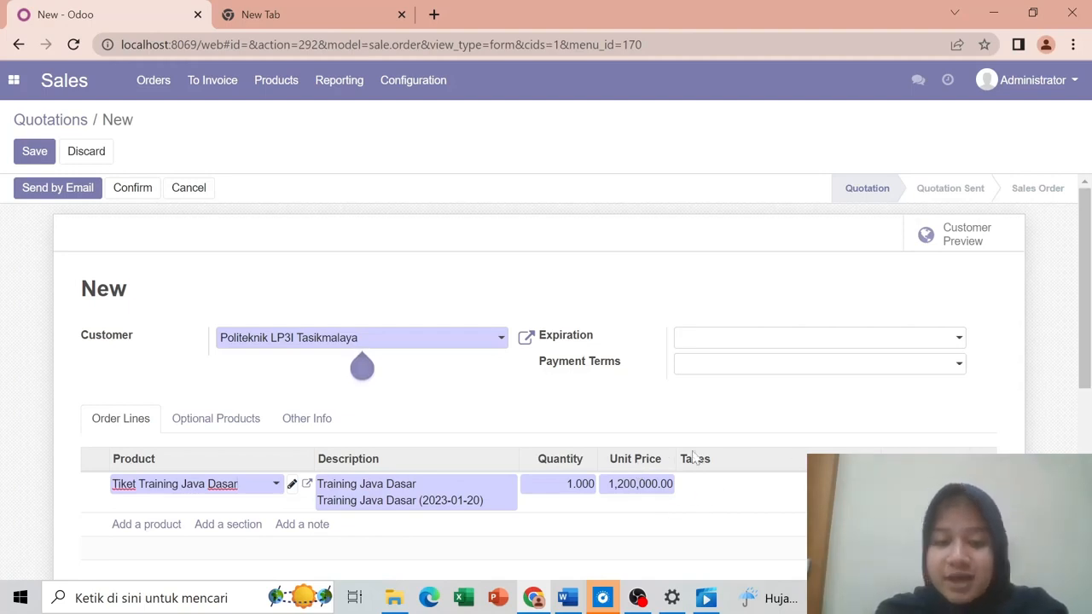
Step: Check the ticket sales document, then set the order line quantity to 350 and commit it
{"action": "mouse_move", "coordinate": [580, 592]}
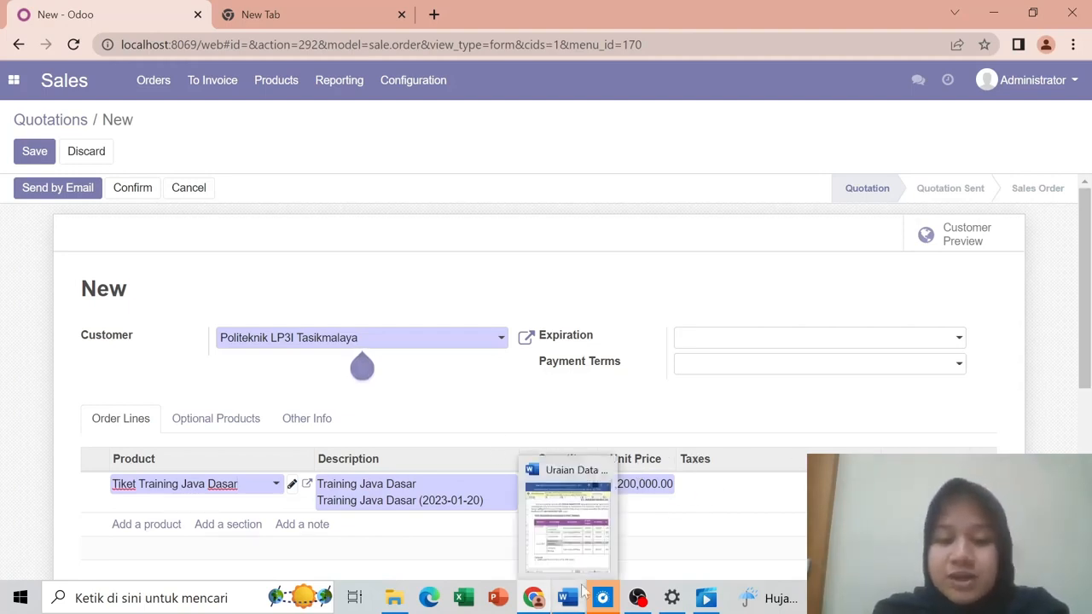
{"action": "left_click", "coordinate": [563, 597]}
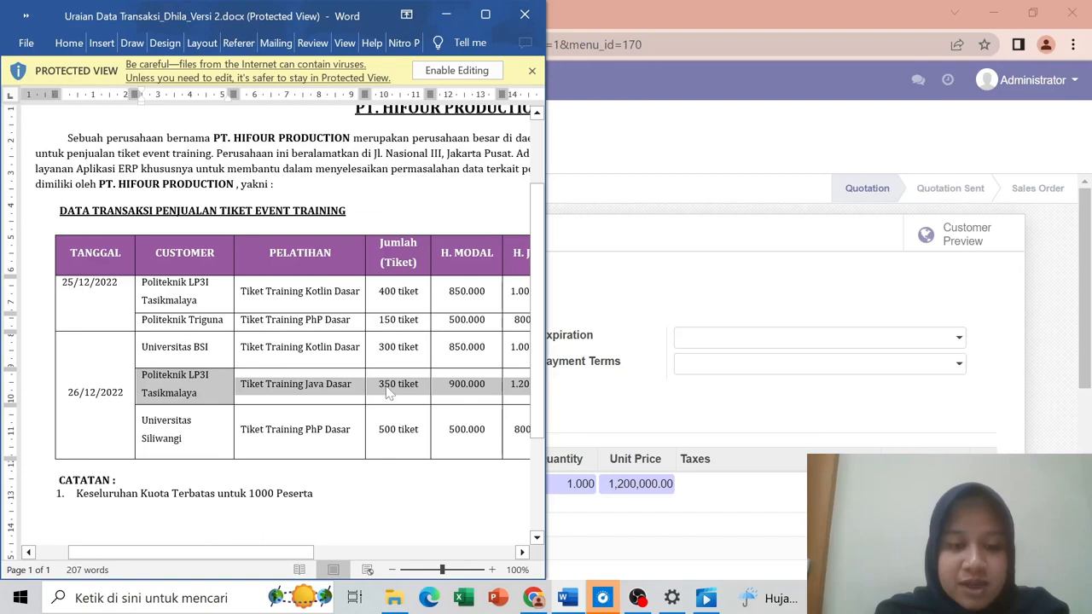
{"action": "left_click", "coordinate": [580, 484]}
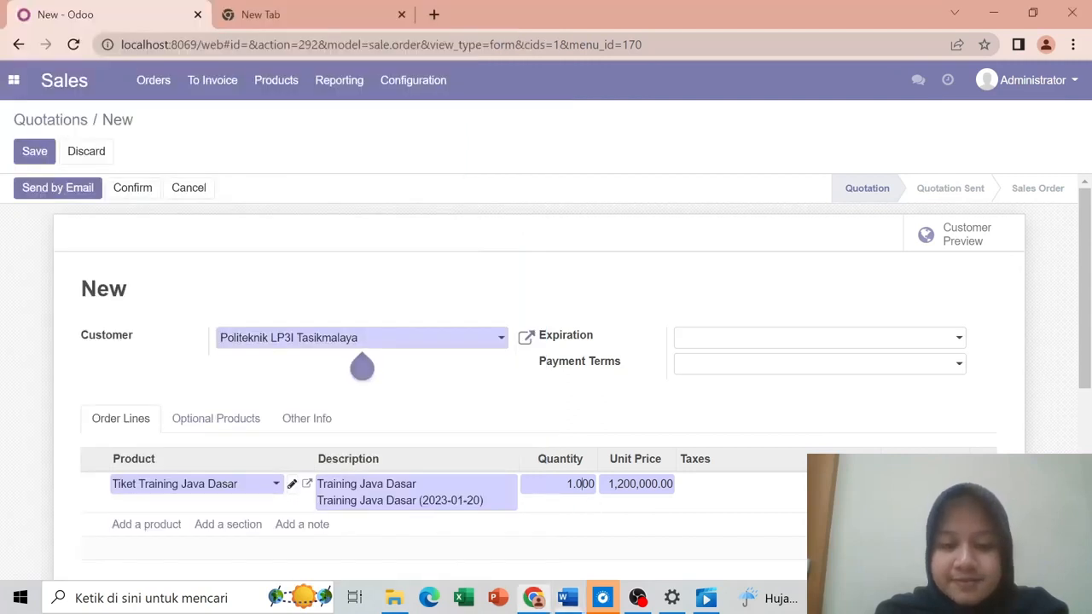
{"action": "type", "text": "350"}
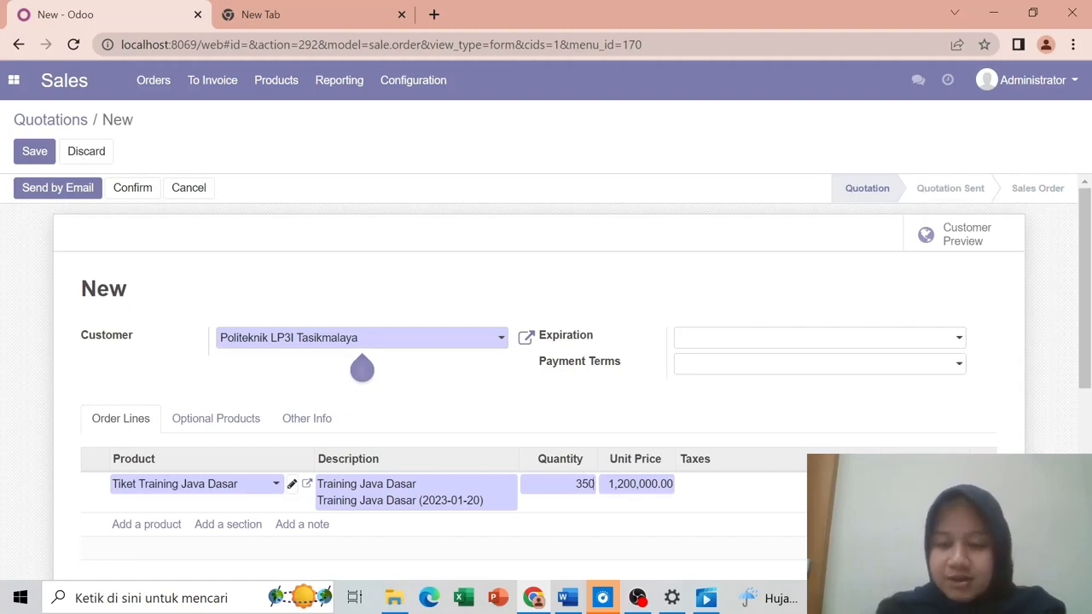
{"action": "key", "text": "Return"}
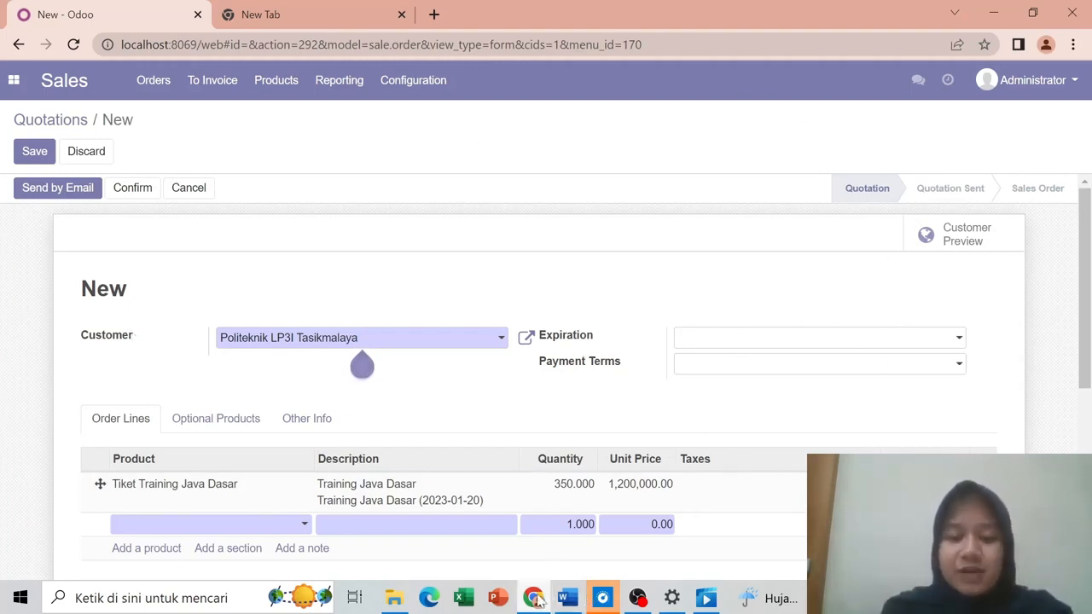
Step: Recheck the transaction table in Word, then minimize it to return to the quotation
{"action": "mouse_move", "coordinate": [537, 602]}
{"action": "left_click", "coordinate": [573, 602]}
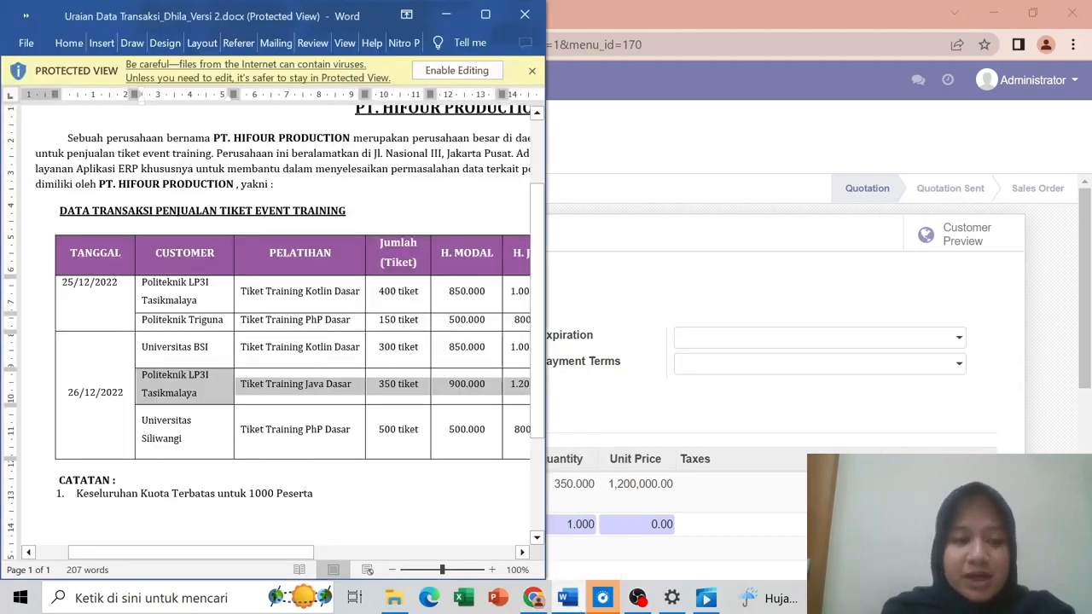
{"action": "left_click", "coordinate": [114, 282]}
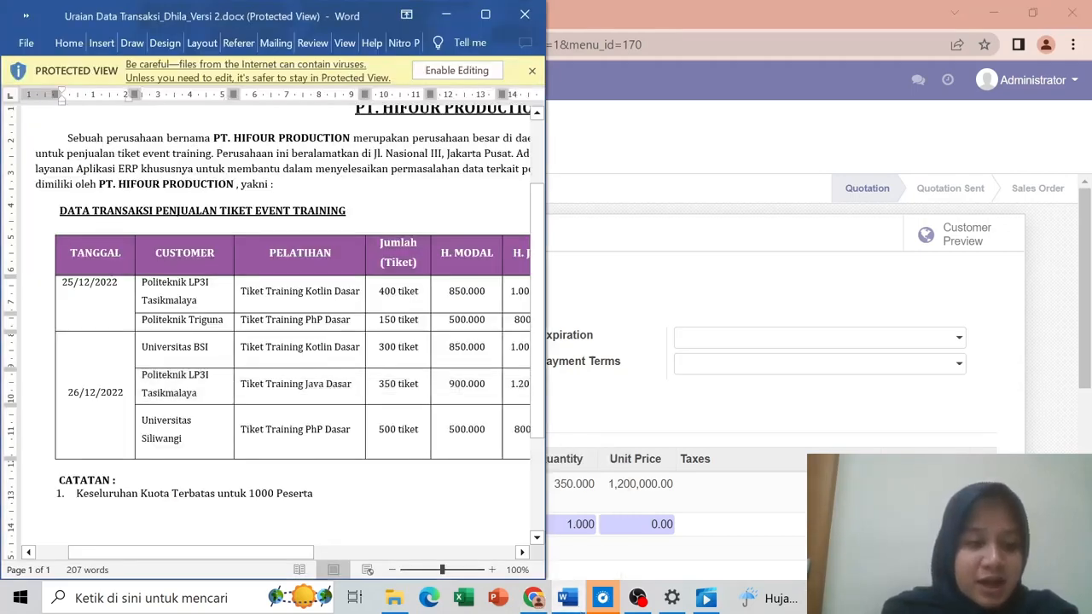
{"action": "left_click_drag", "start_coordinate": [191, 551], "coordinate": [285, 552]}
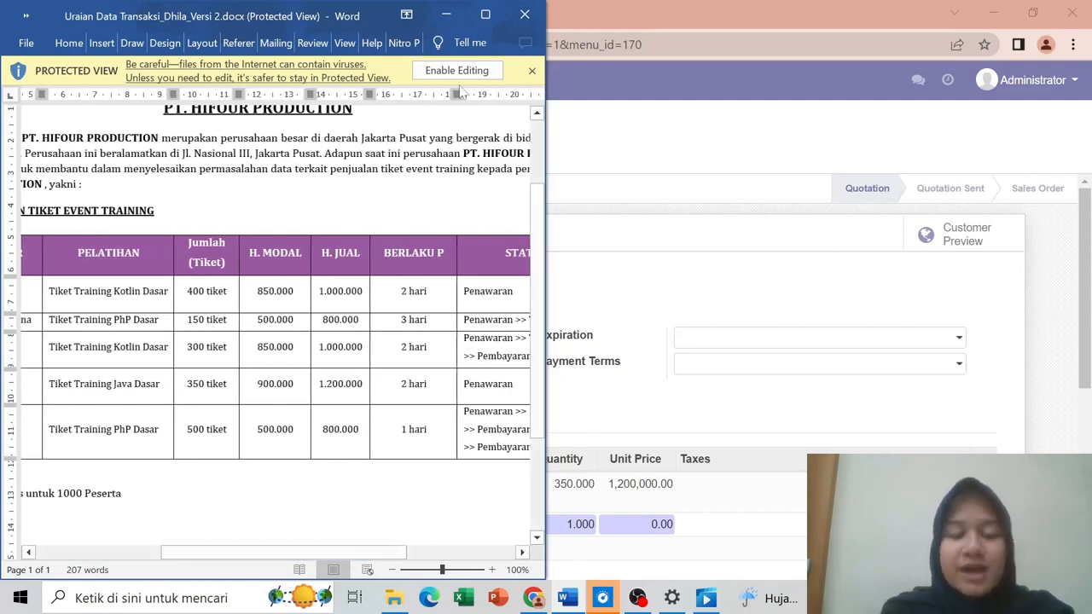
{"action": "left_click", "coordinate": [445, 15]}
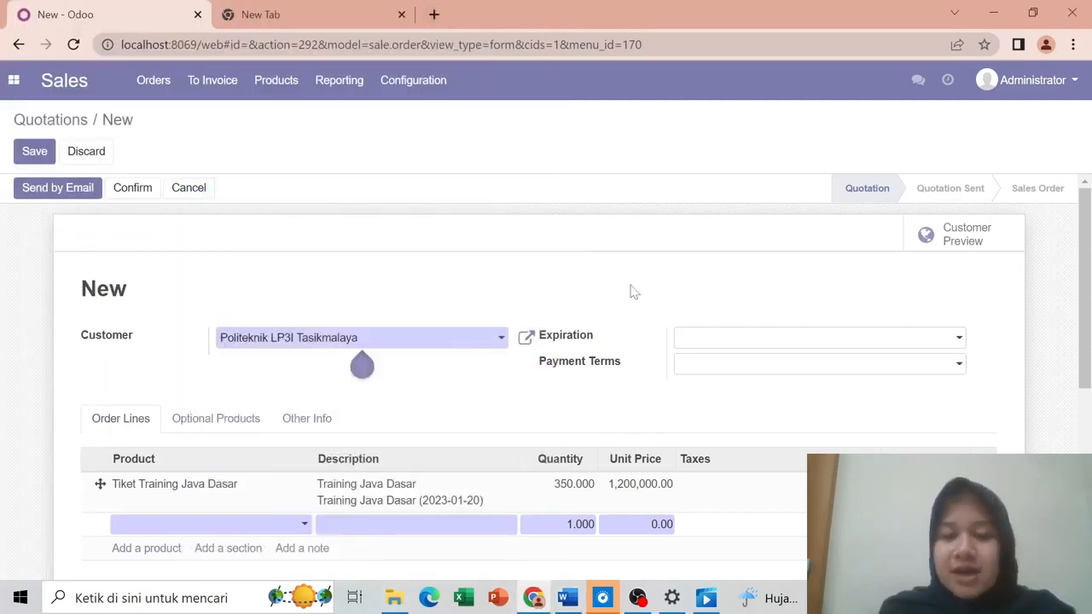
Step: Set the quotation's expiration date to January 28, 2023 and save it as S00004
{"action": "left_click", "coordinate": [716, 352]}
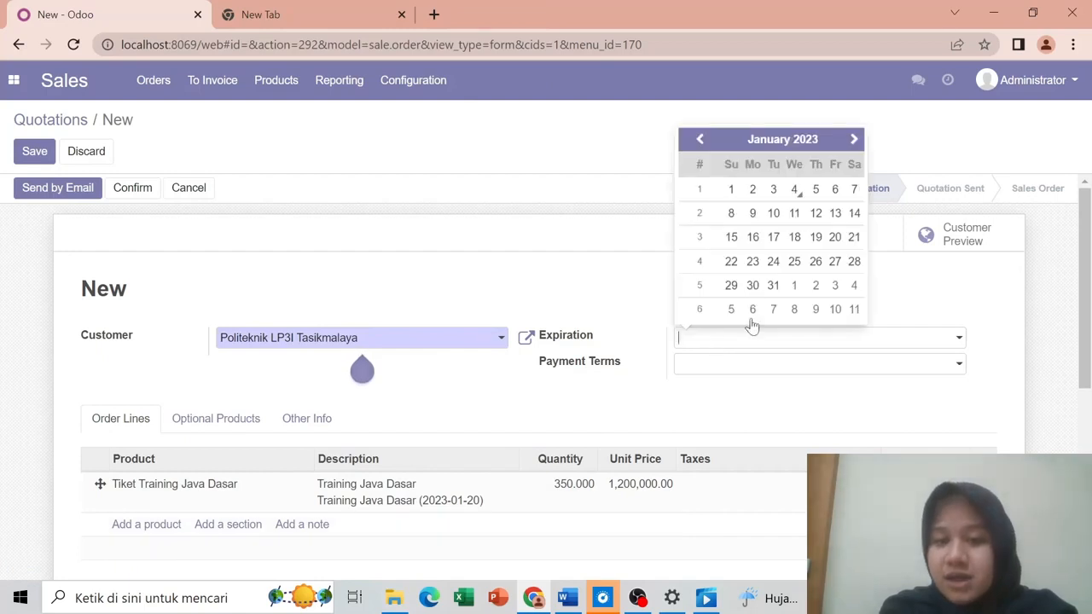
{"action": "left_click", "coordinate": [858, 259]}
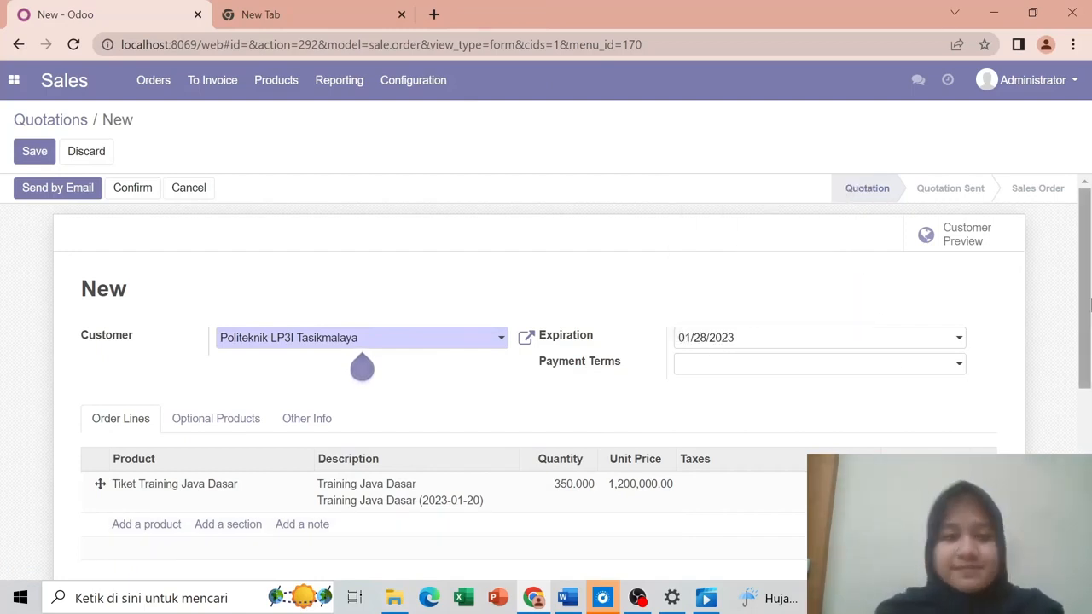
{"action": "mouse_move", "coordinate": [1084, 324]}
{"action": "left_mouse_down"}
{"action": "mouse_move", "coordinate": [1086, 478]}
{"action": "mouse_move", "coordinate": [1089, 323]}
{"action": "left_mouse_up"}
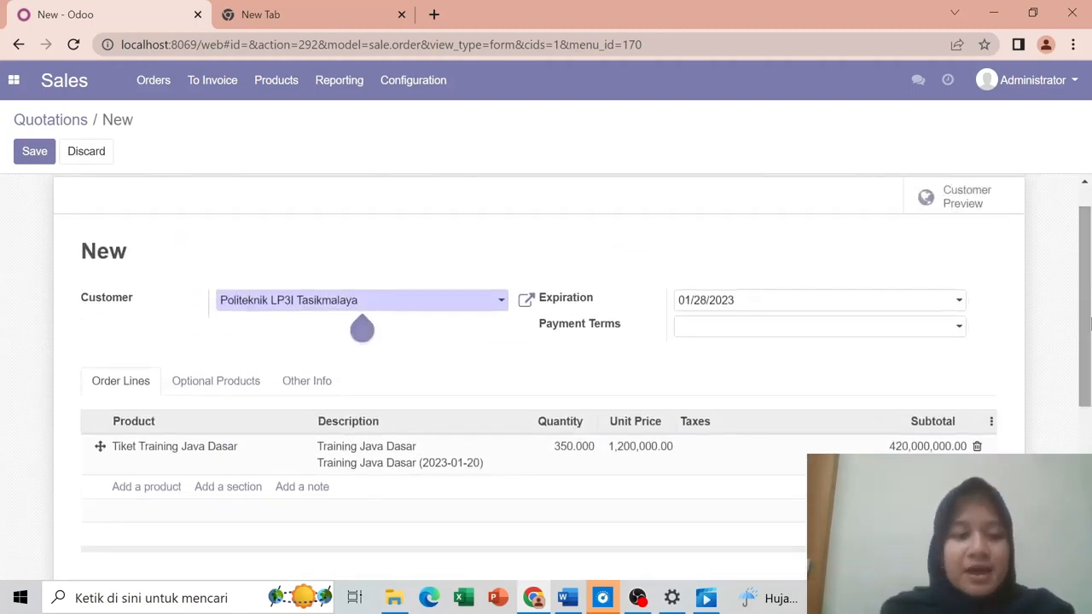
{"action": "right_click", "coordinate": [1088, 295]}
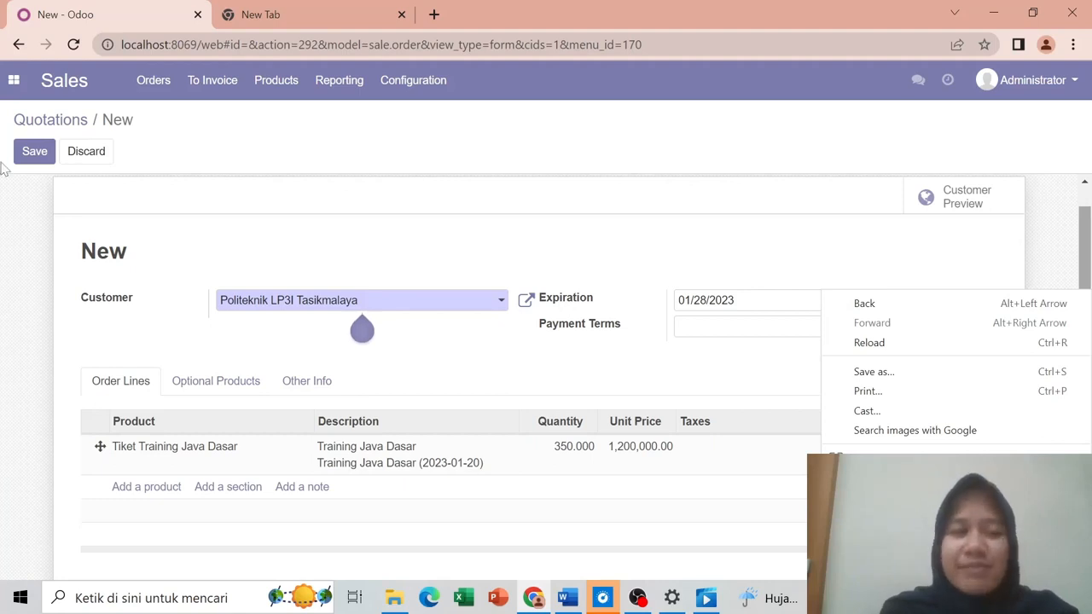
{"action": "left_click", "coordinate": [35, 162]}
{"action": "left_click", "coordinate": [36, 155]}
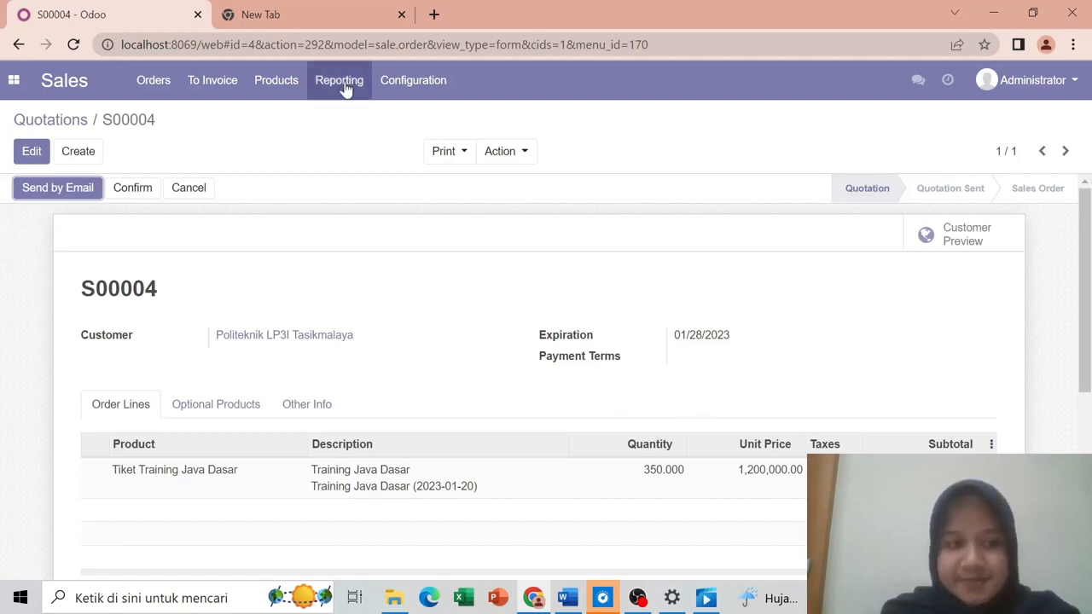
Step: Return to the quotations list and open the Sales Products catalogue
{"action": "left_click", "coordinate": [51, 125]}
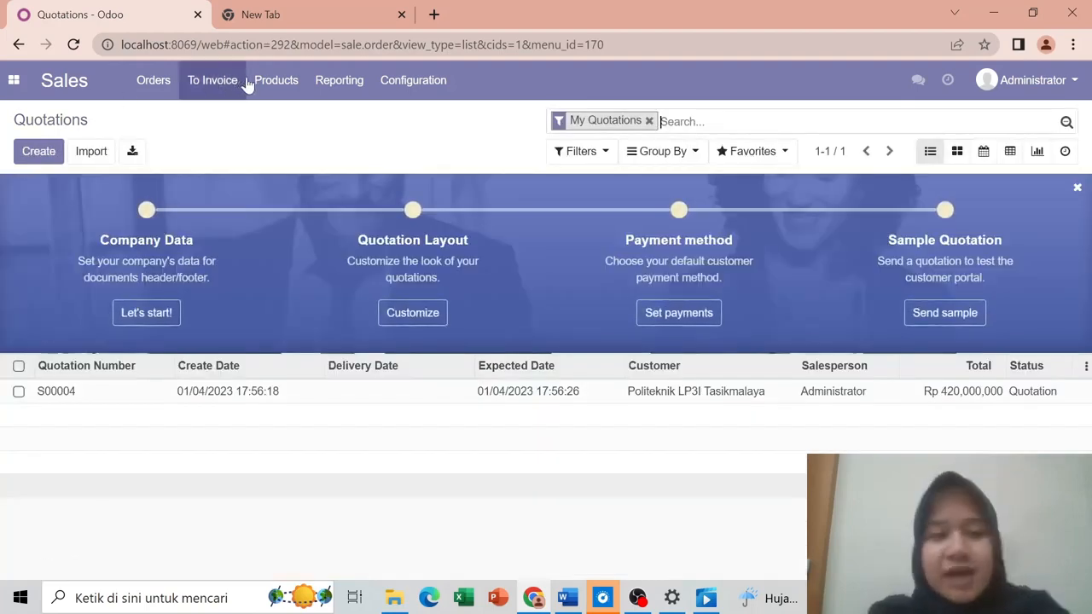
{"action": "left_click", "coordinate": [283, 98]}
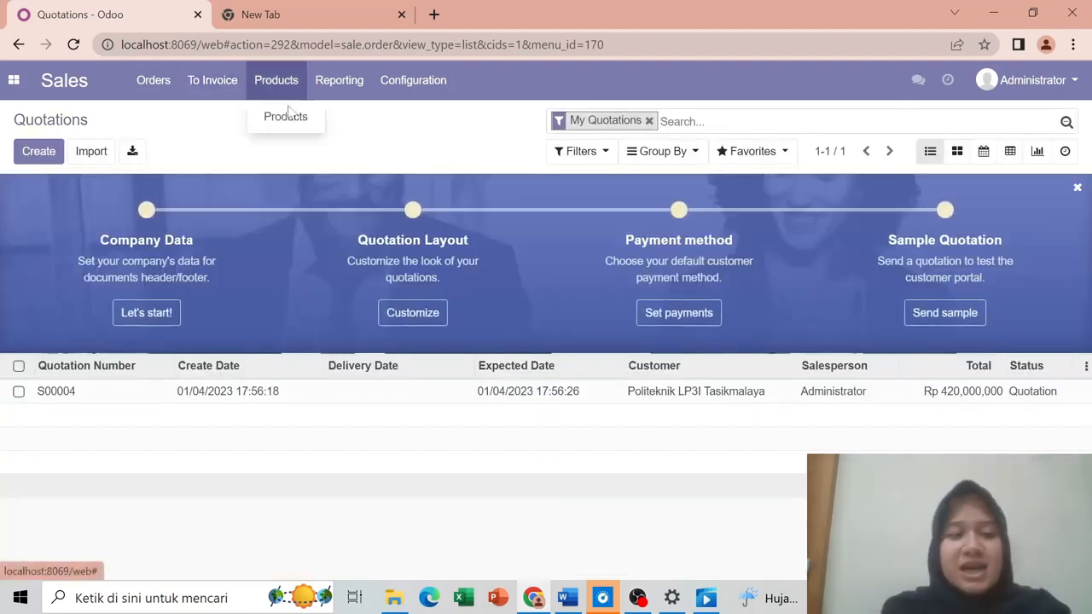
{"action": "left_click", "coordinate": [290, 126]}
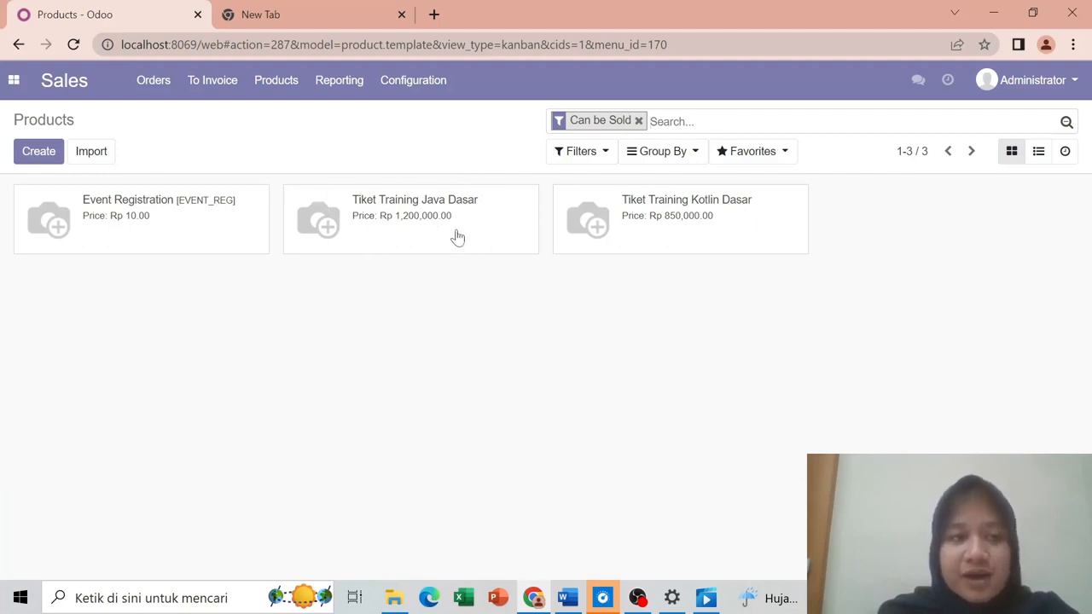
{"action": "left_click", "coordinate": [12, 87]}
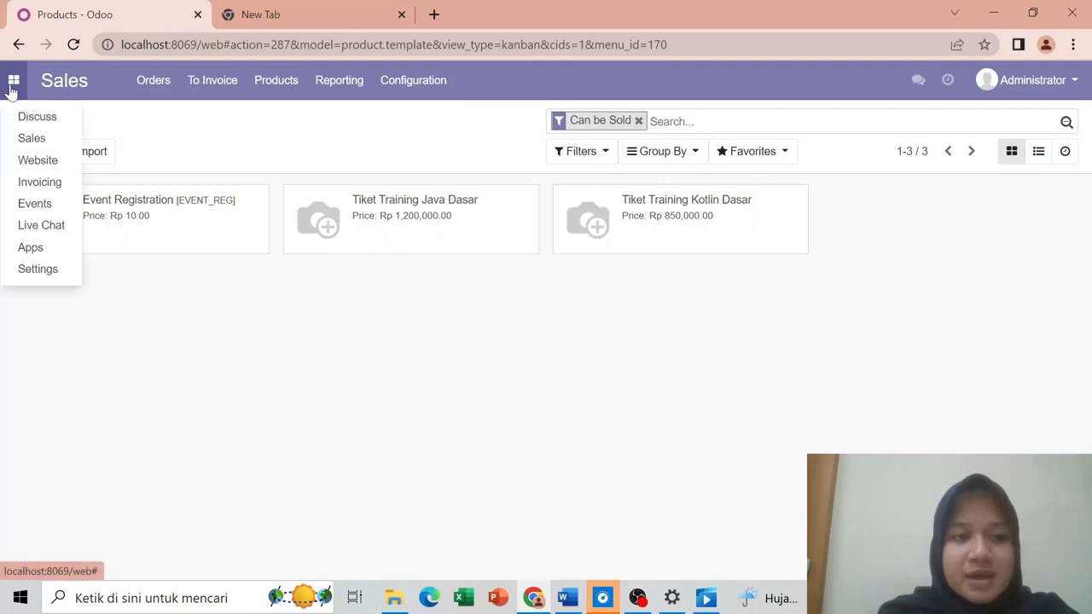
Step: Open the live website homepage, enter and save the editor, then switch to the Events app
{"action": "left_click", "coordinate": [43, 160]}
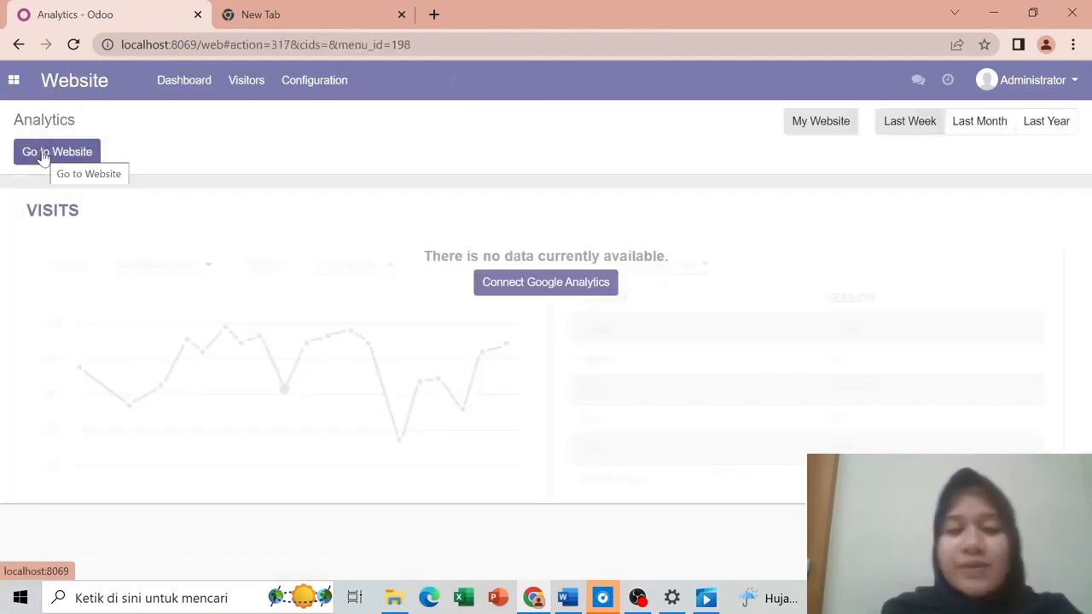
{"action": "left_click", "coordinate": [43, 158]}
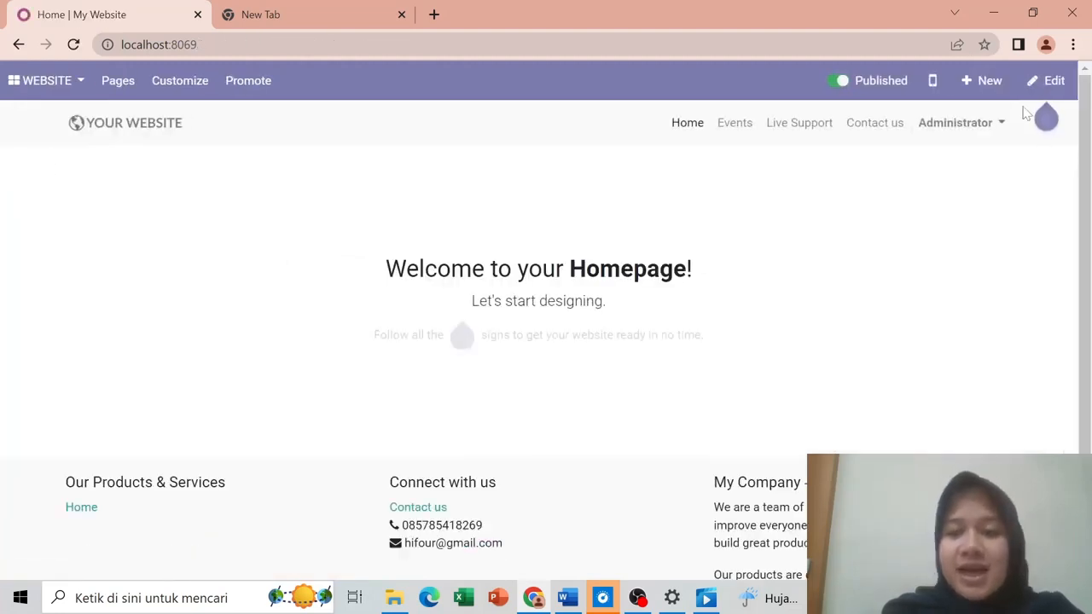
{"action": "left_click", "coordinate": [1042, 82]}
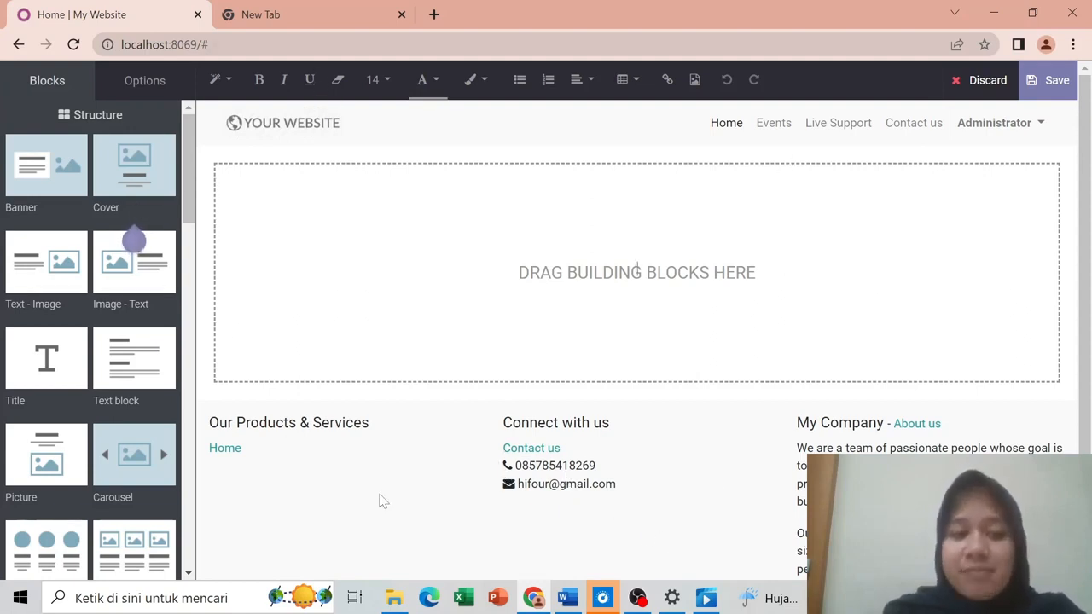
{"action": "left_click", "coordinate": [1052, 86]}
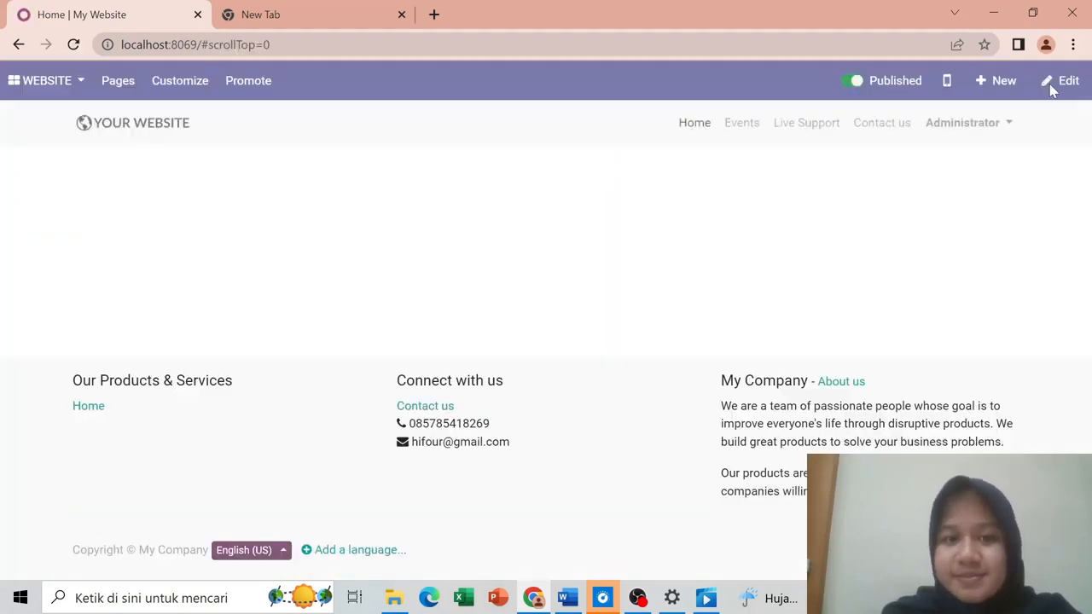
{"action": "left_click", "coordinate": [8, 83]}
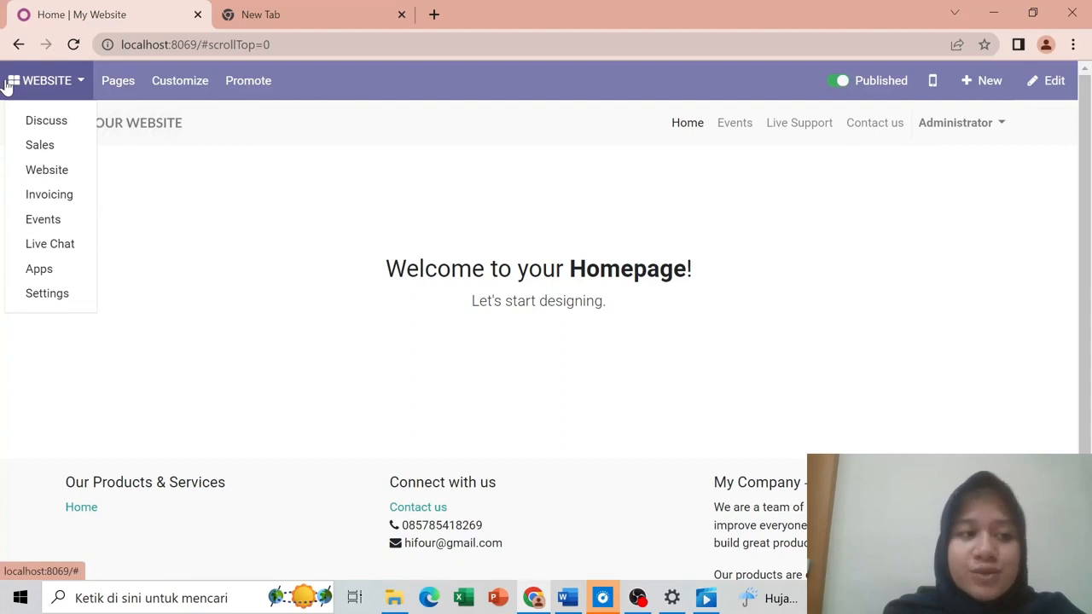
{"action": "left_click", "coordinate": [71, 240]}
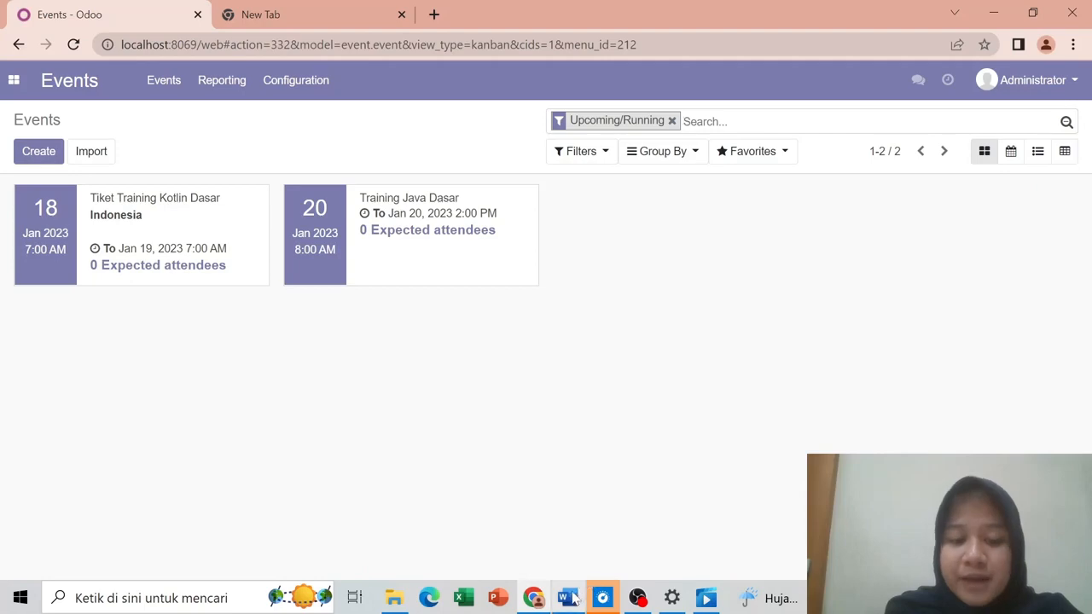
Step: Recheck the ticket transaction table document in Word, then minimize it
{"action": "left_click", "coordinate": [572, 599]}
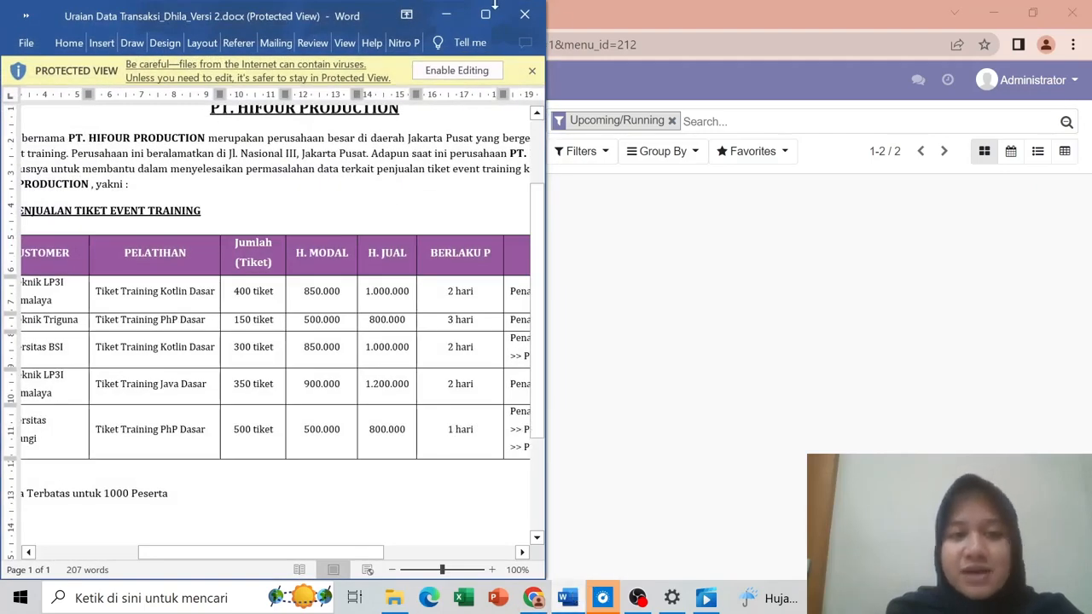
{"action": "left_click", "coordinate": [450, 12]}
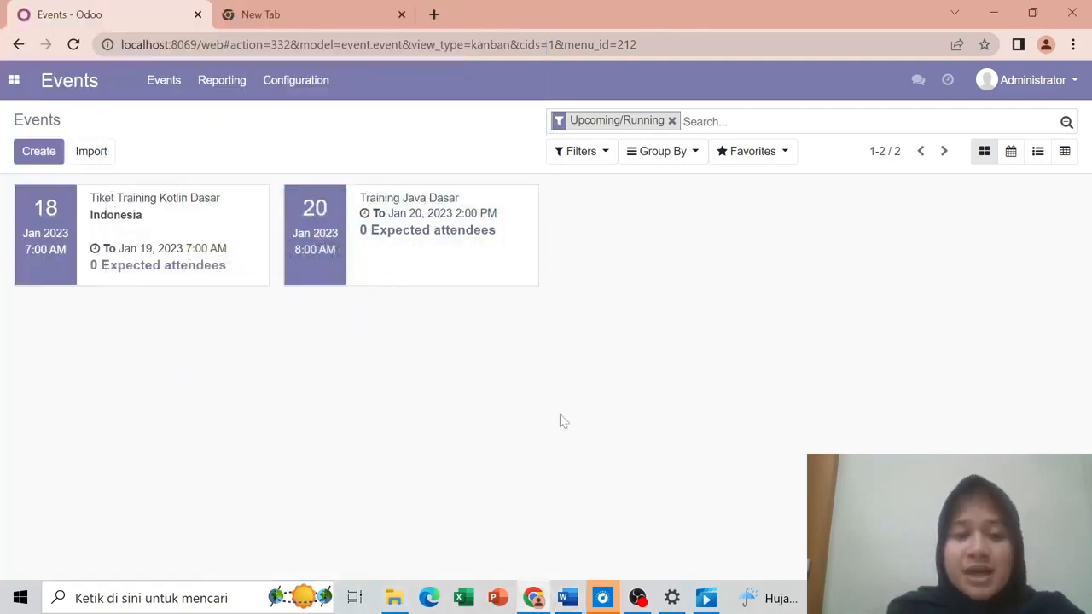
{"action": "mouse_move", "coordinate": [568, 602]}
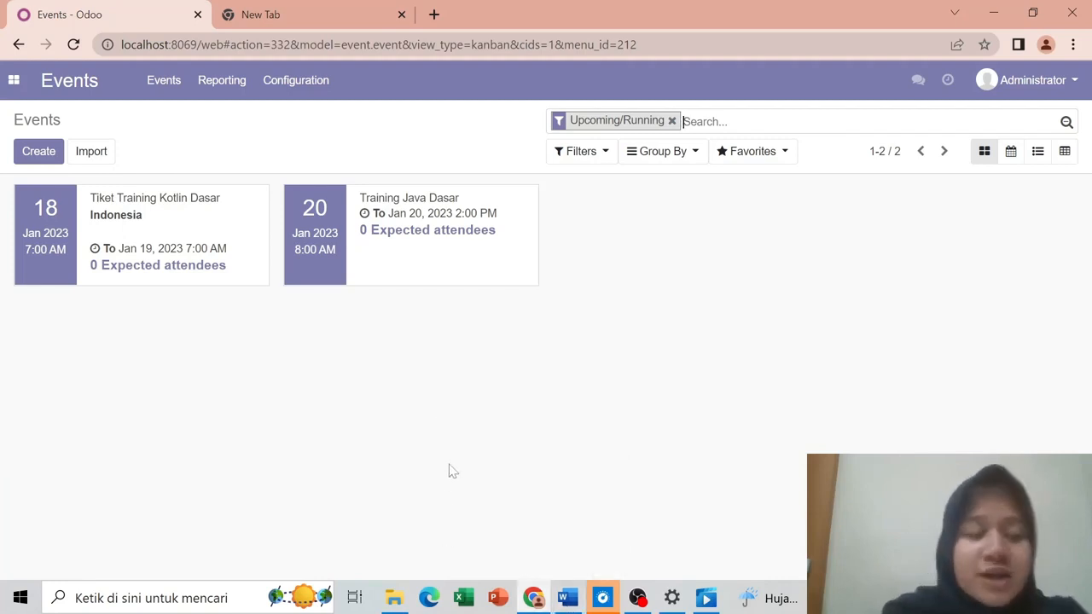
Step: Switch to the Sales app, then to the Website app's Analytics dashboard
{"action": "left_click", "coordinate": [13, 79]}
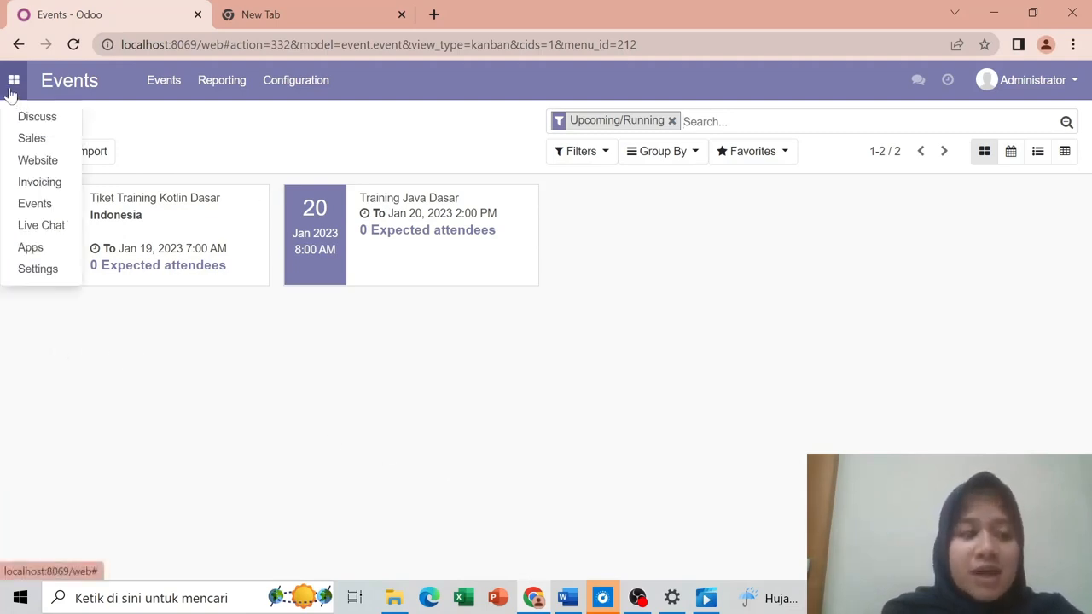
{"action": "left_click", "coordinate": [66, 143]}
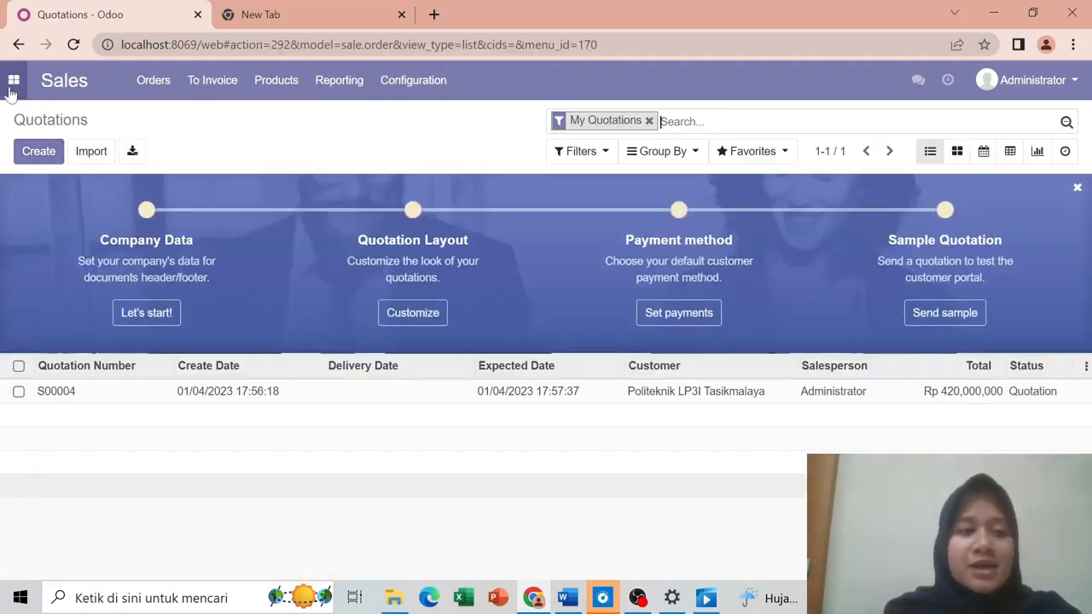
{"action": "left_click", "coordinate": [13, 83]}
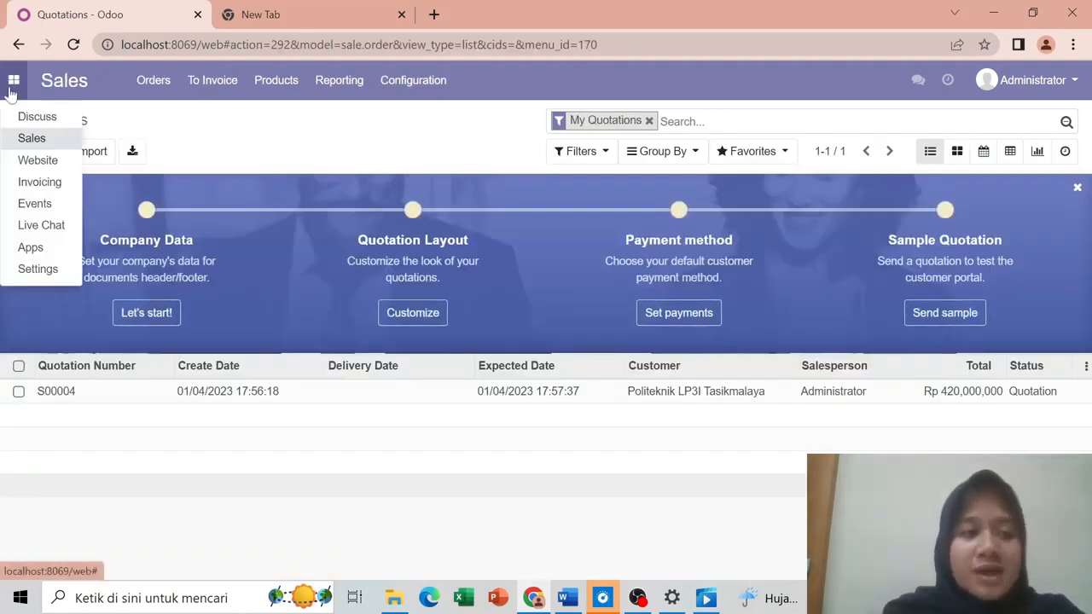
{"action": "left_click", "coordinate": [54, 171]}
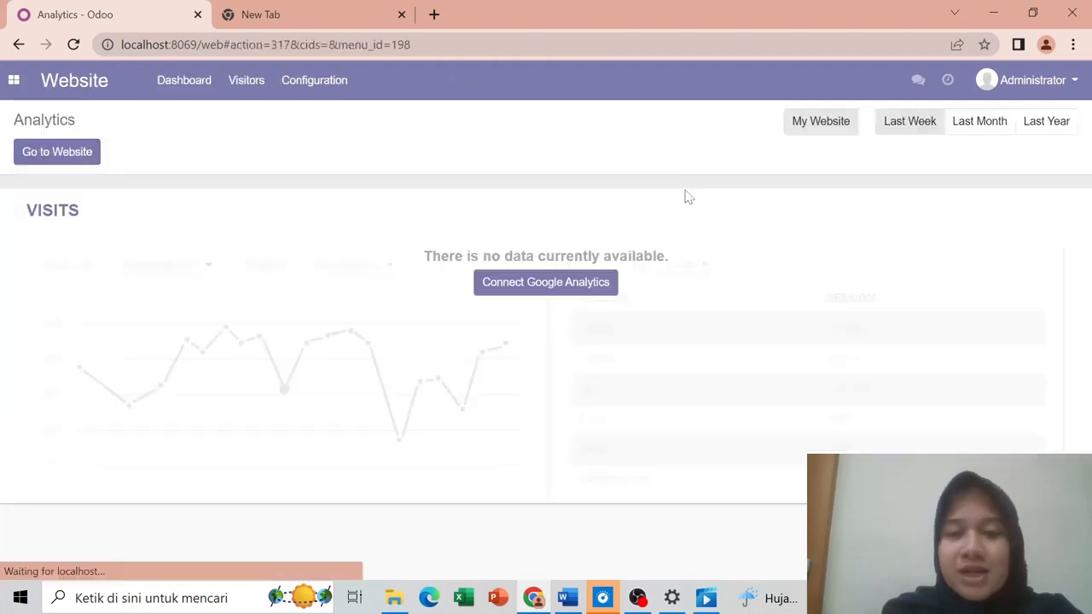